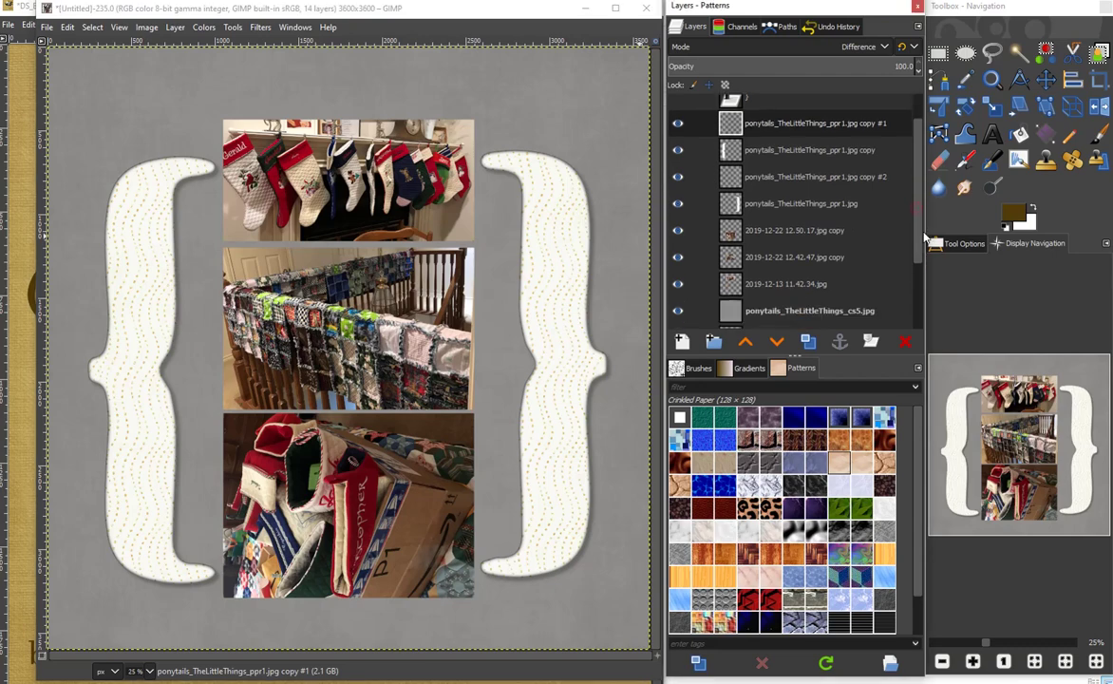
- Duplicate the stockings photo layer 2019-12-13 11.42.34.jpg and create a selection from the duplicate's alpha
{"action": "left_click", "coordinate": [829, 283]}
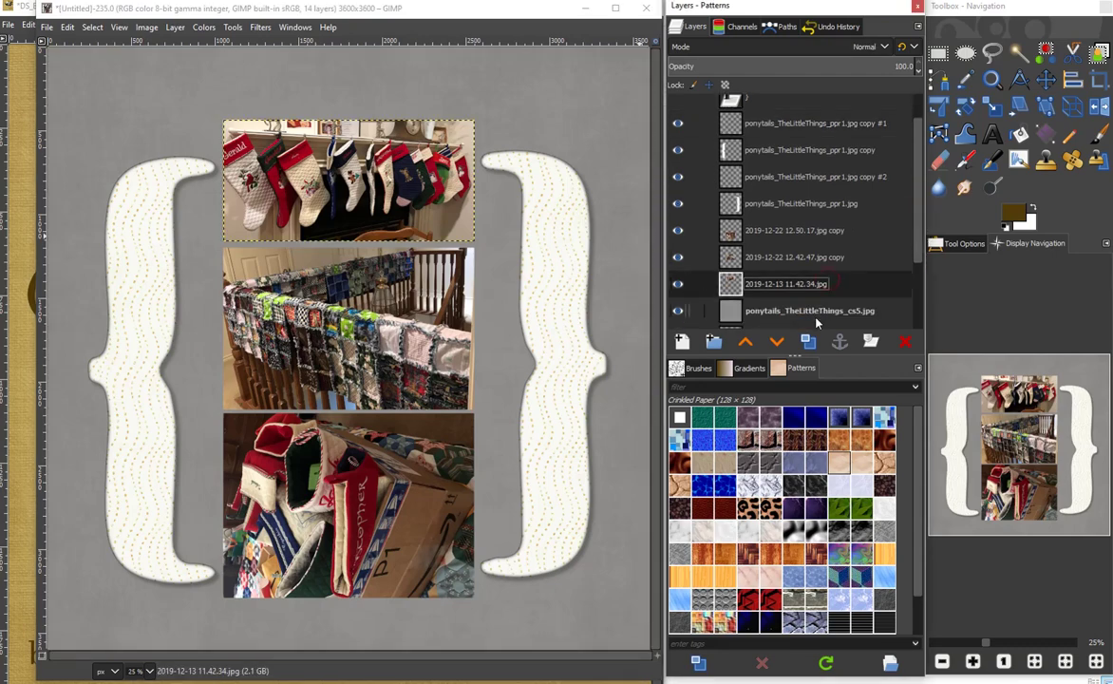
{"action": "left_click", "coordinate": [808, 342]}
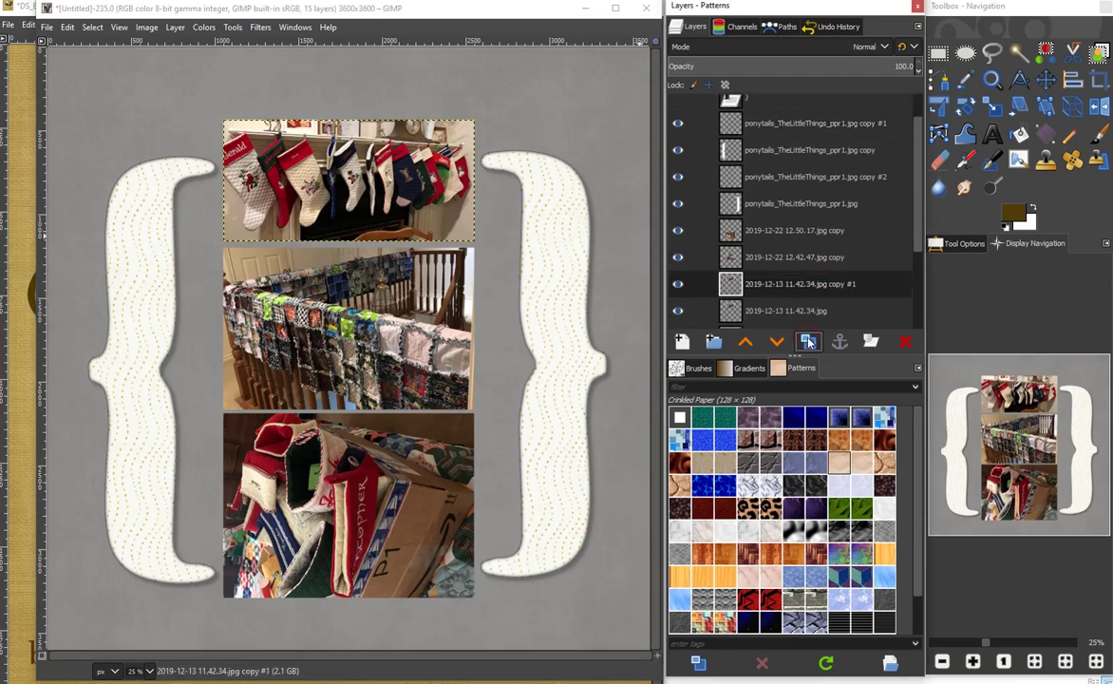
{"action": "right_click", "coordinate": [794, 287]}
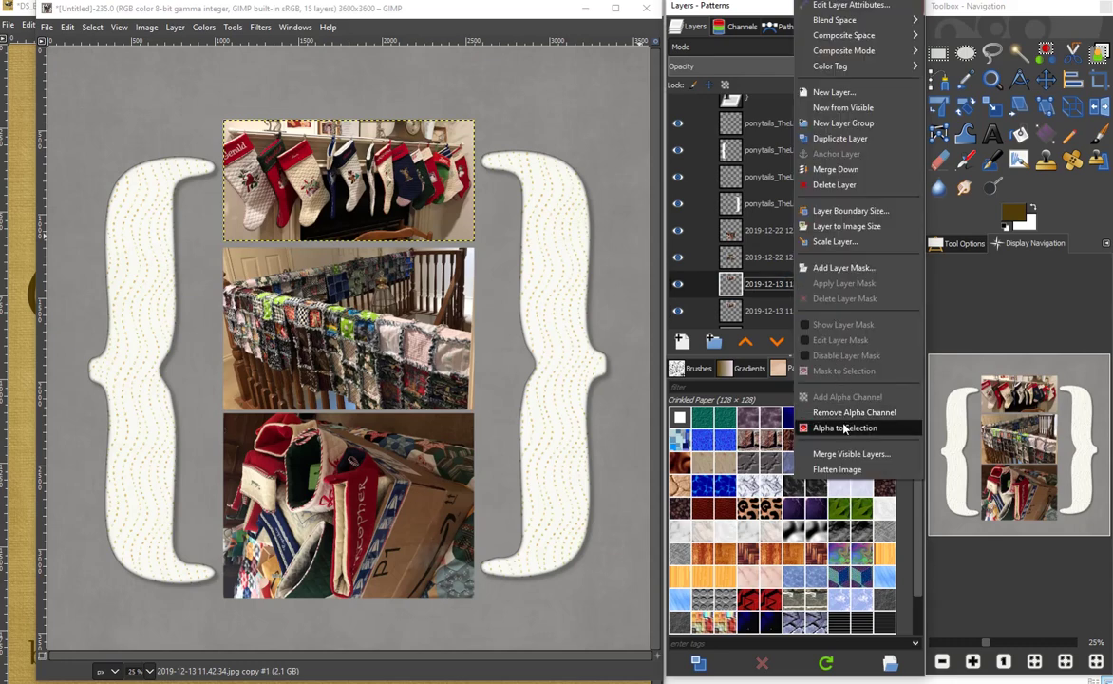
{"action": "left_click", "coordinate": [842, 427]}
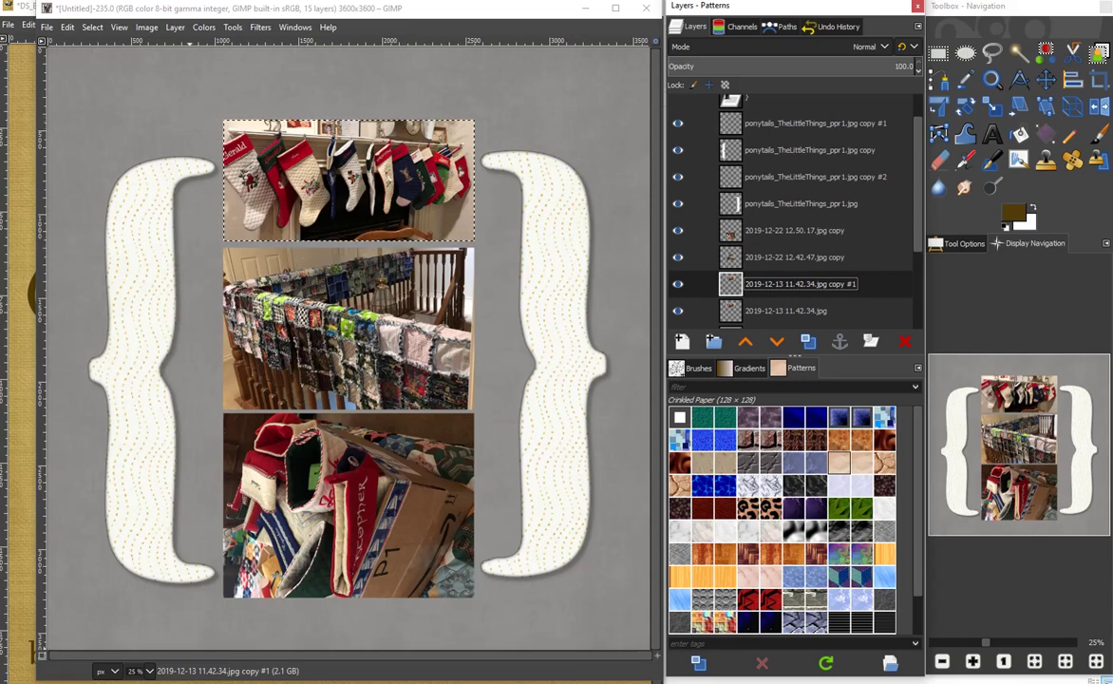
- Feather the selection around the stockings photo by 25 px at 50% zoom
{"action": "left_click", "coordinate": [140, 671]}
{"action": "left_click", "coordinate": [140, 595]}
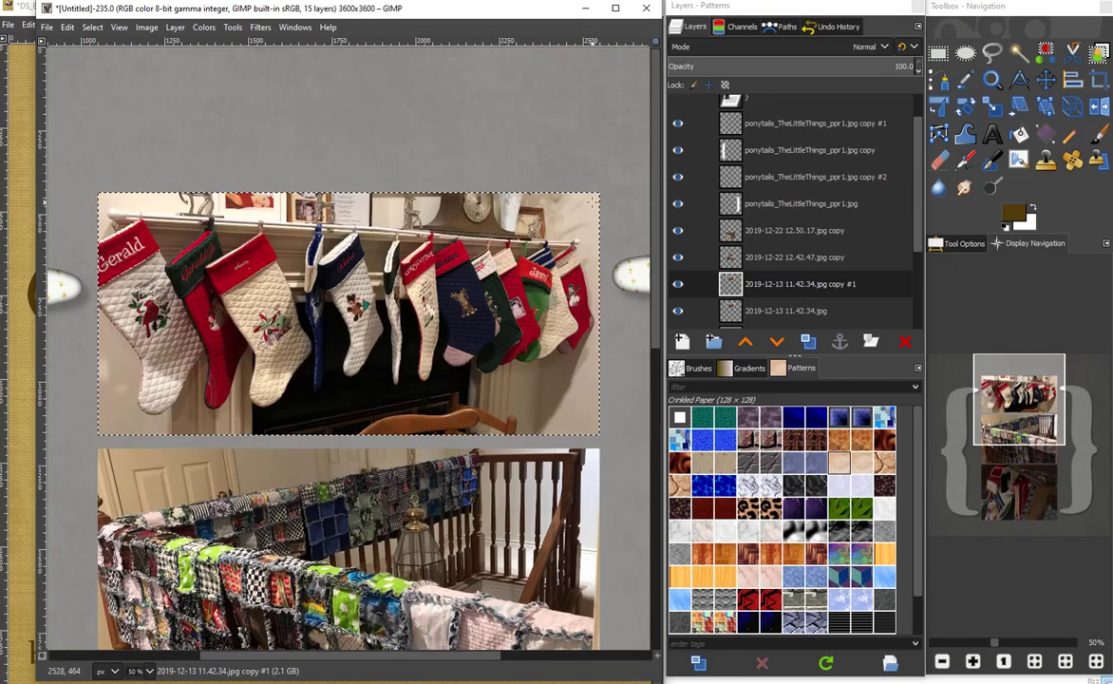
{"action": "left_click", "coordinate": [93, 28]}
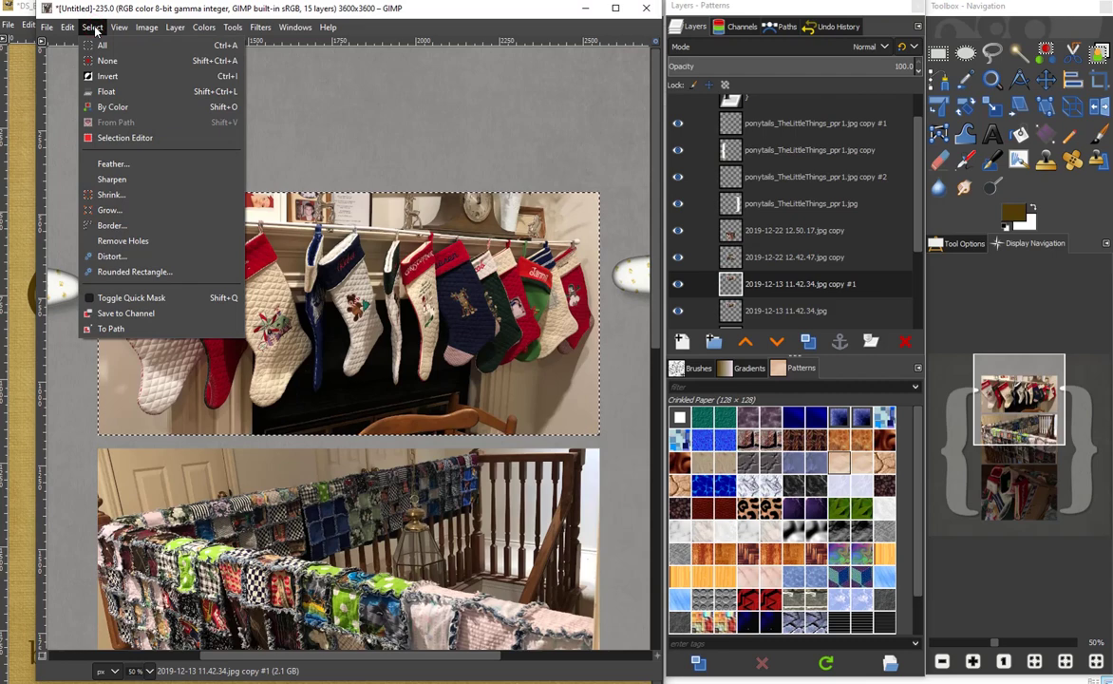
{"action": "left_click", "coordinate": [109, 163]}
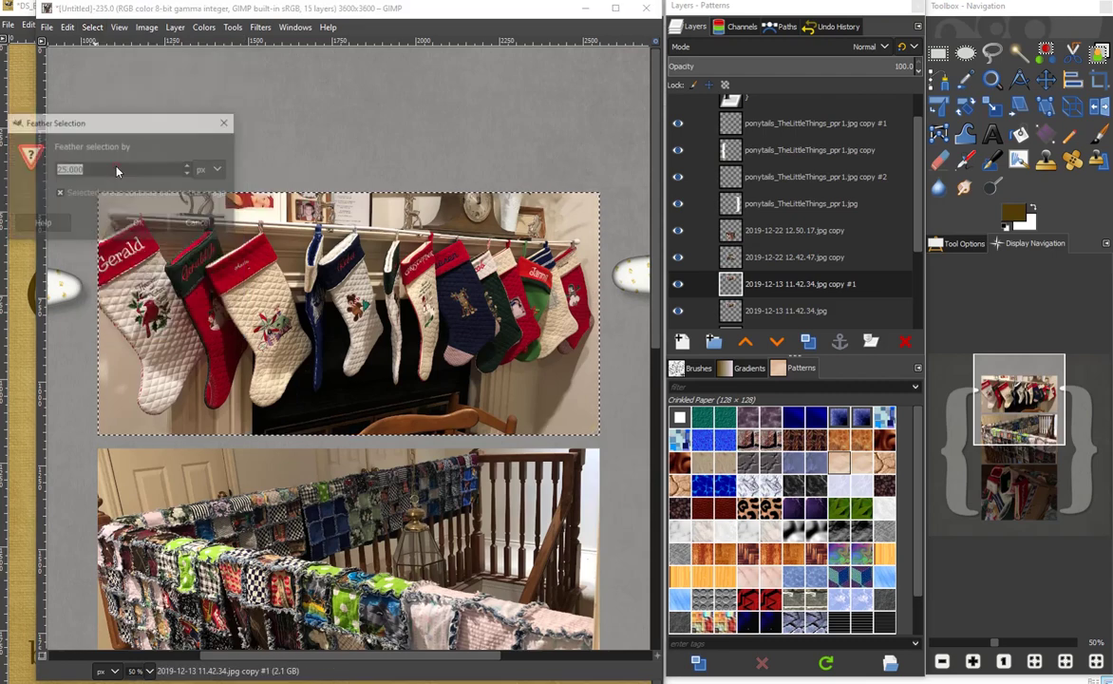
{"action": "left_click_drag", "start_coordinate": [111, 122], "coordinate": [311, 94]}
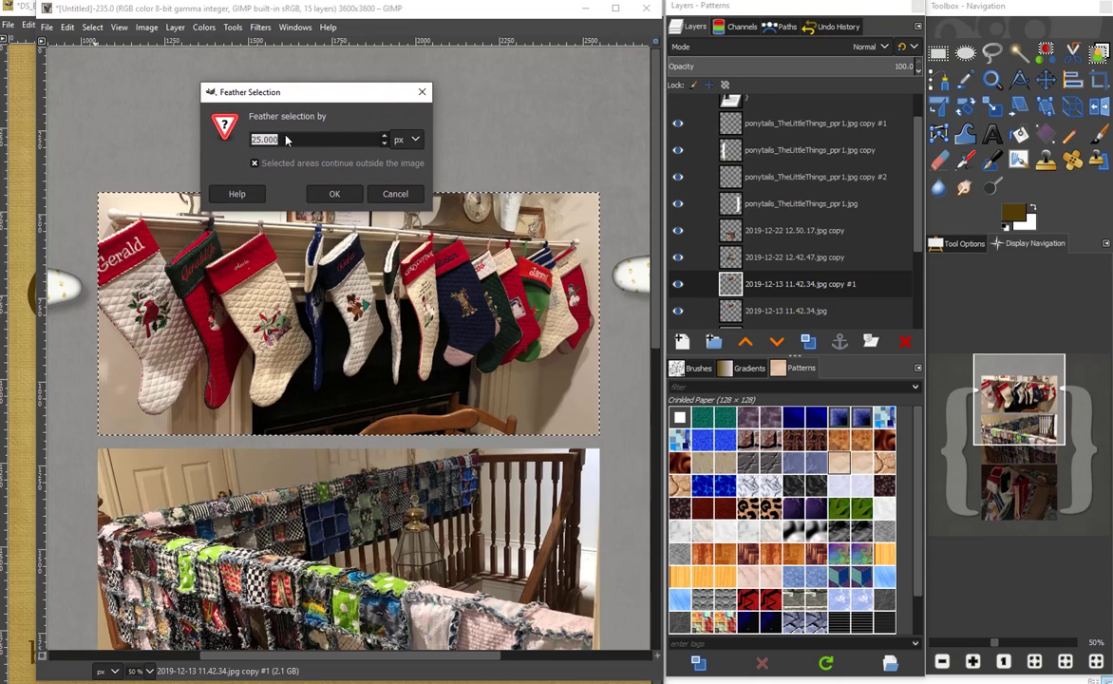
{"action": "left_click", "coordinate": [337, 195]}
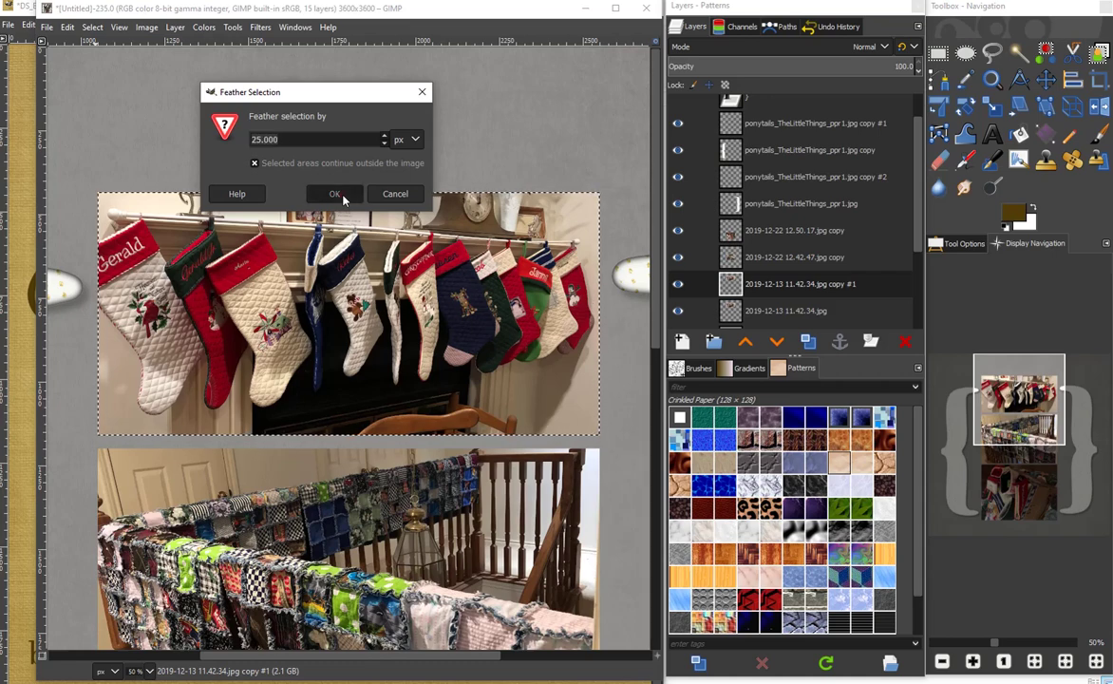
- Shrink the stockings photo selection by 10 px and clear the selected area of the duplicate layer
{"action": "left_click", "coordinate": [101, 30]}
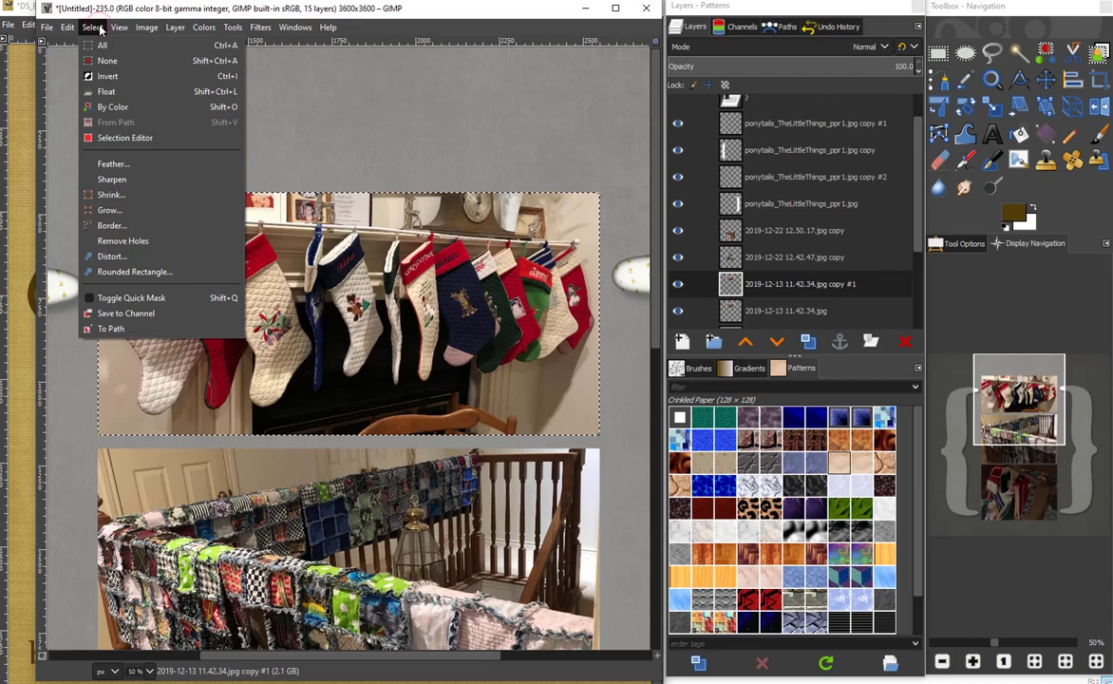
{"action": "left_click", "coordinate": [110, 196]}
{"action": "left_click_drag", "start_coordinate": [112, 150], "coordinate": [296, 124]}
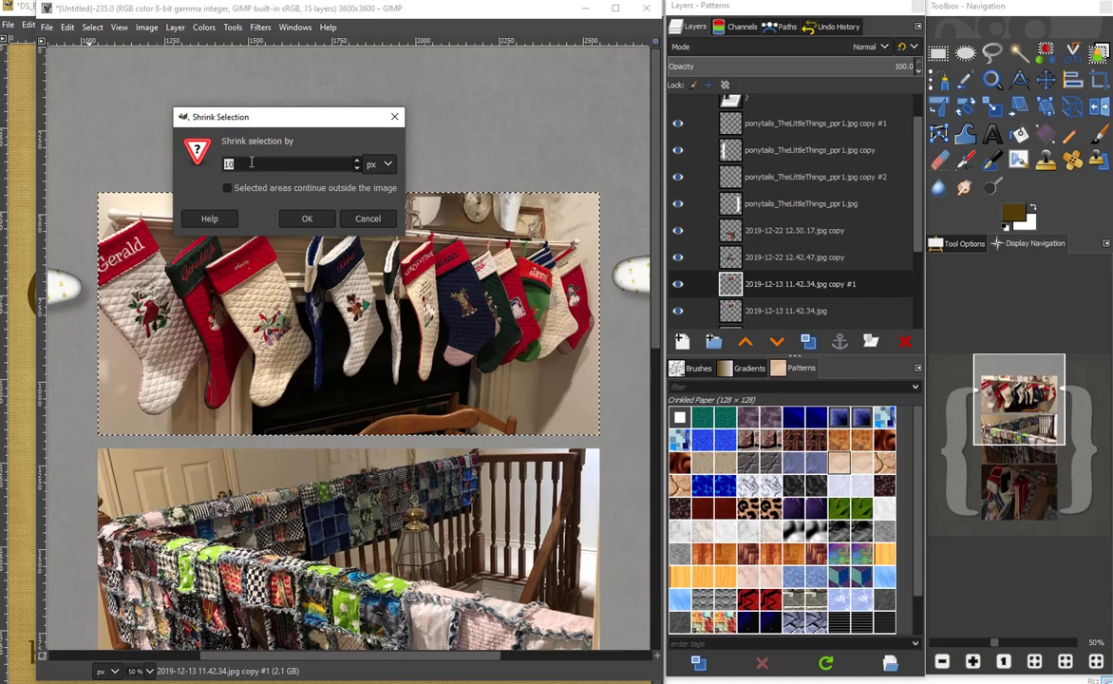
{"action": "key", "text": "Return"}
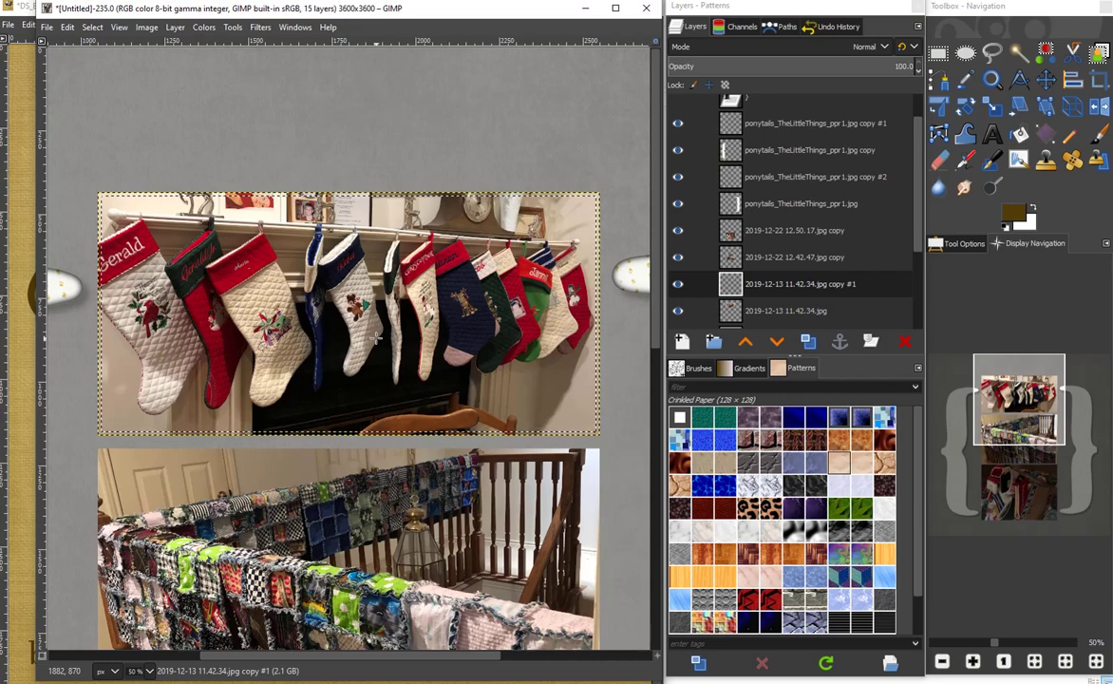
{"action": "left_click", "coordinate": [67, 27]}
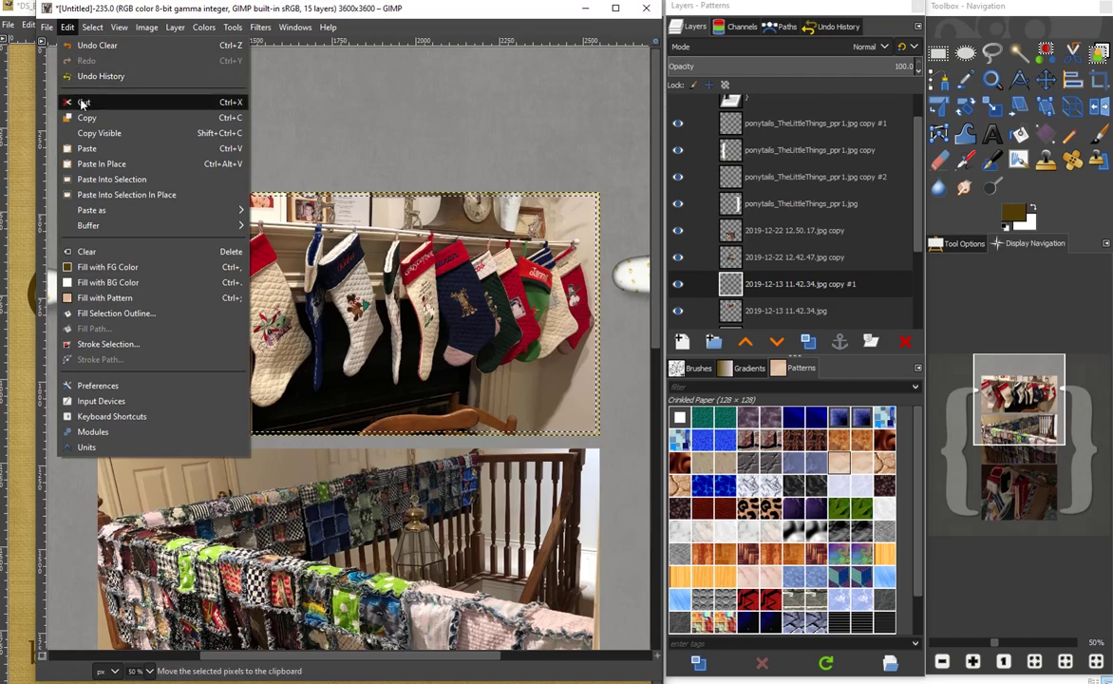
{"action": "left_click", "coordinate": [494, 125]}
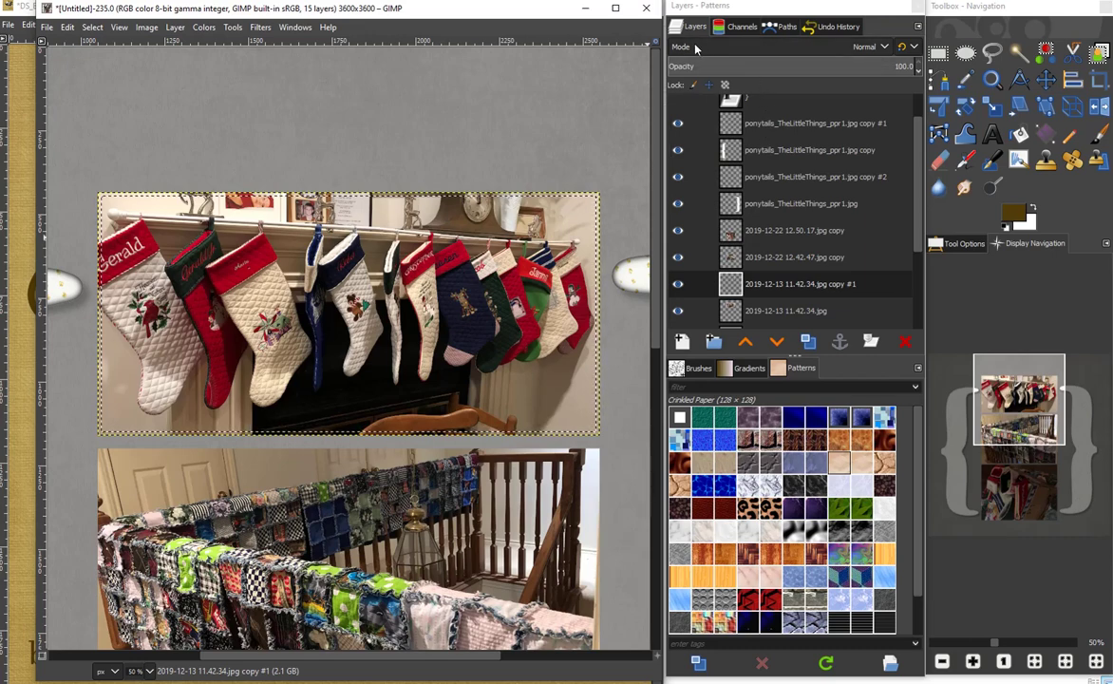
- Set the duplicated stockings layer's blend mode to Difference and remove the selection
{"action": "left_click", "coordinate": [734, 53]}
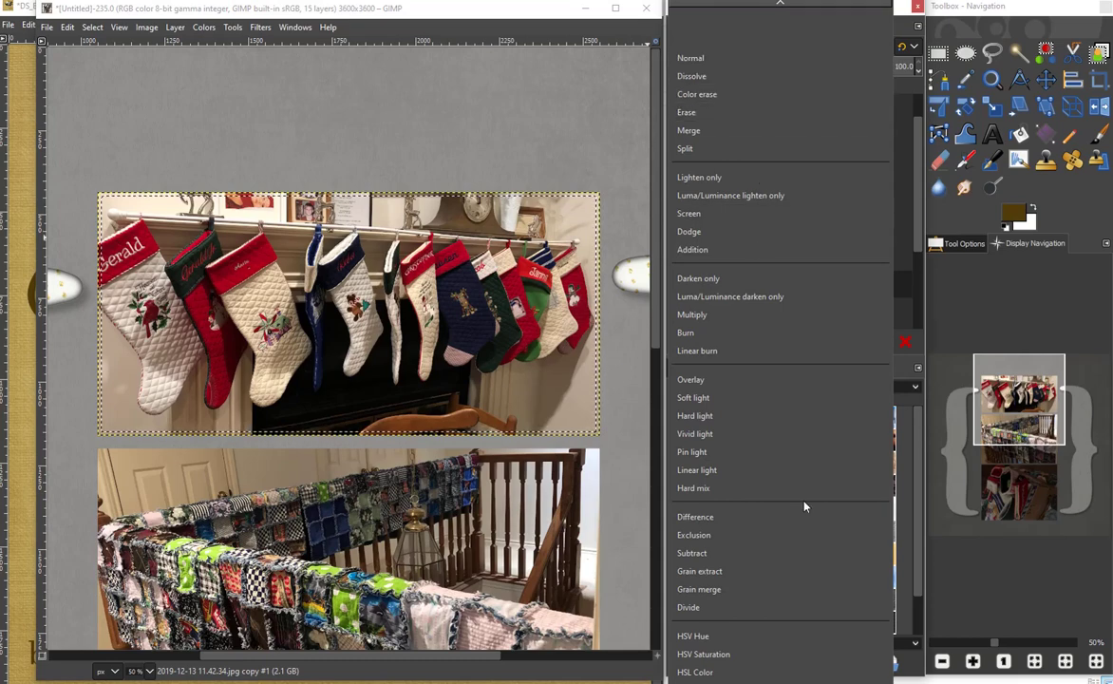
{"action": "left_click", "coordinate": [711, 519]}
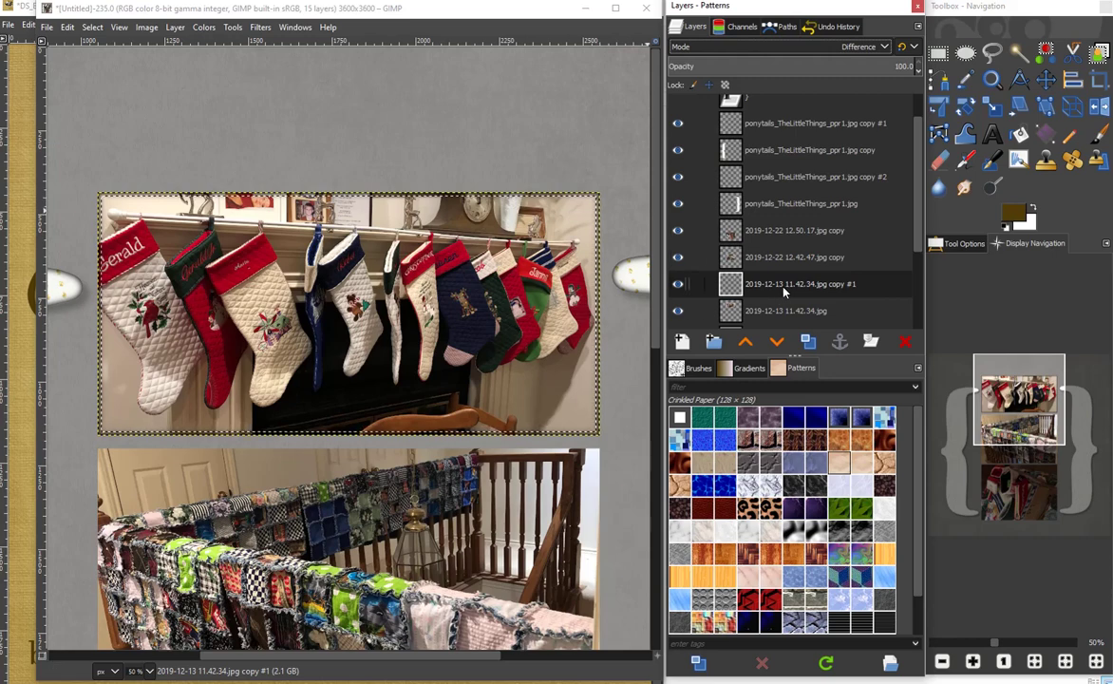
{"action": "left_click", "coordinate": [92, 27]}
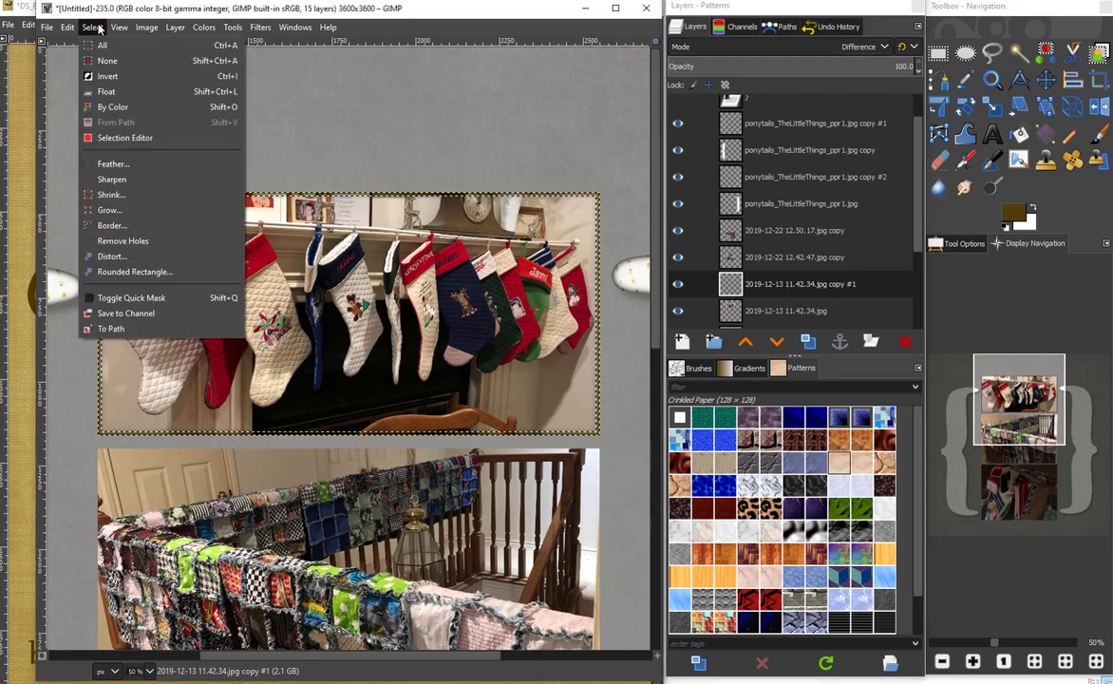
{"action": "left_click", "coordinate": [108, 60]}
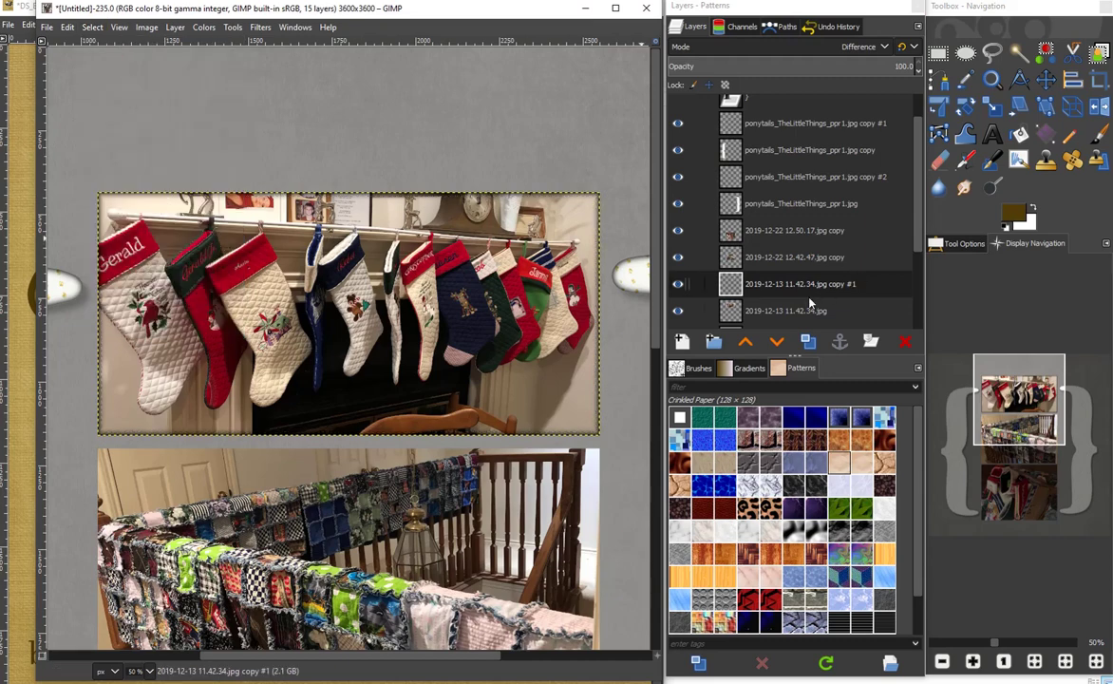
- Compare the stockings photo's edges with the duplicate layer hidden and shown, with the 2019-12-22 12.42.47.jpg copy layer selected
{"action": "left_click", "coordinate": [807, 258]}
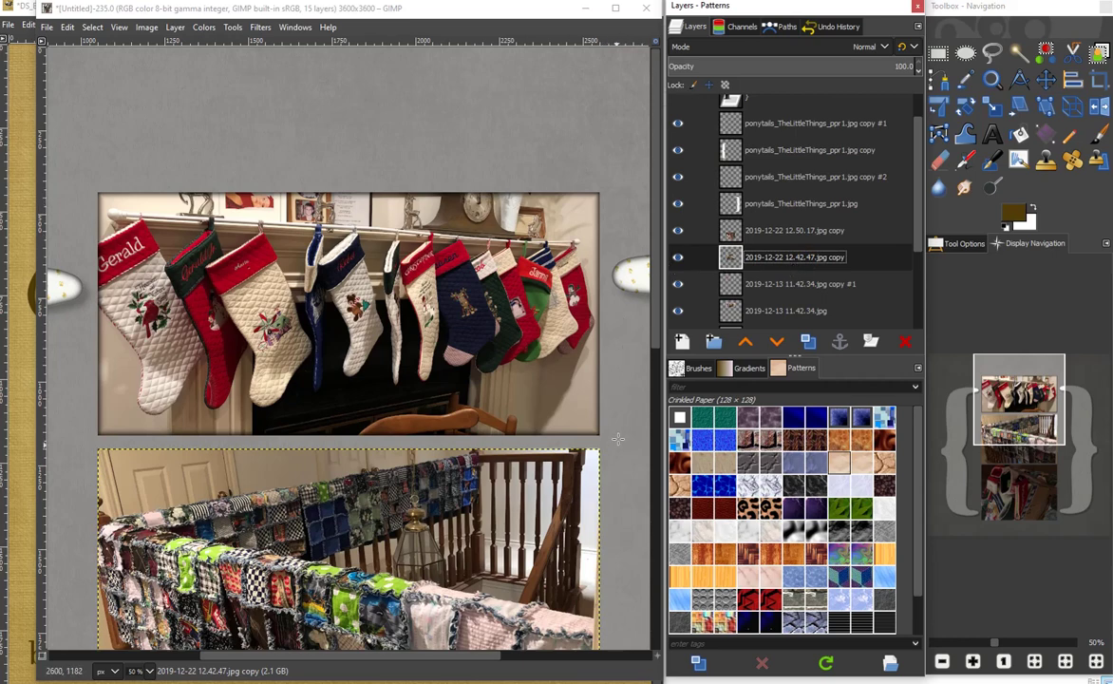
{"action": "left_click", "coordinate": [679, 287]}
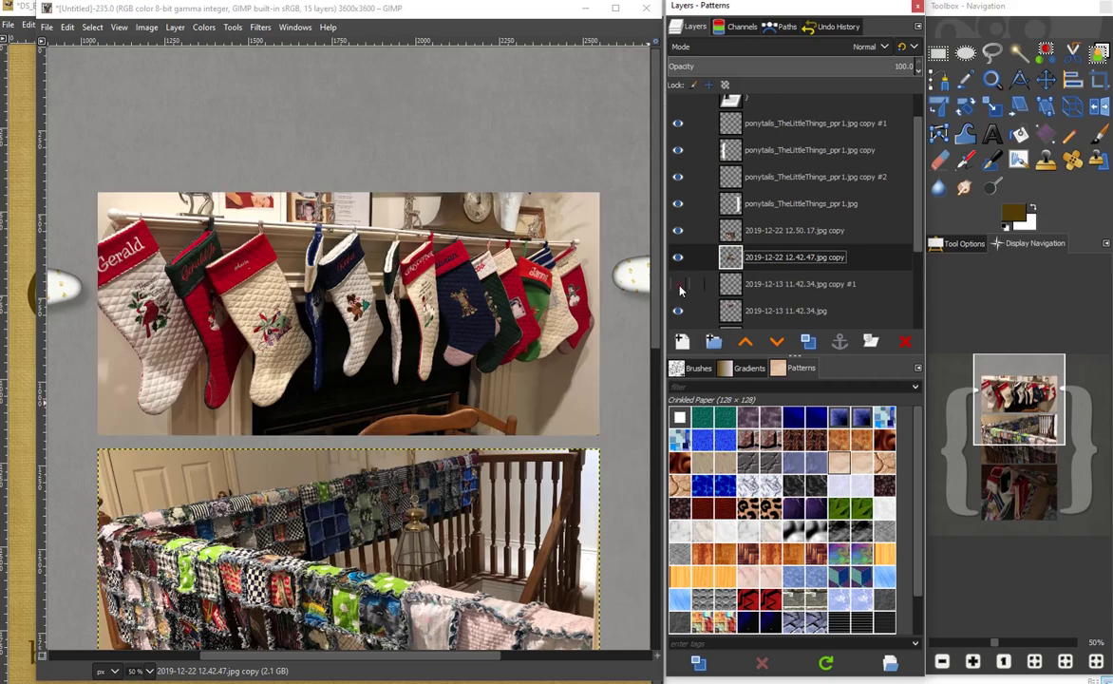
{"action": "left_click", "coordinate": [679, 287]}
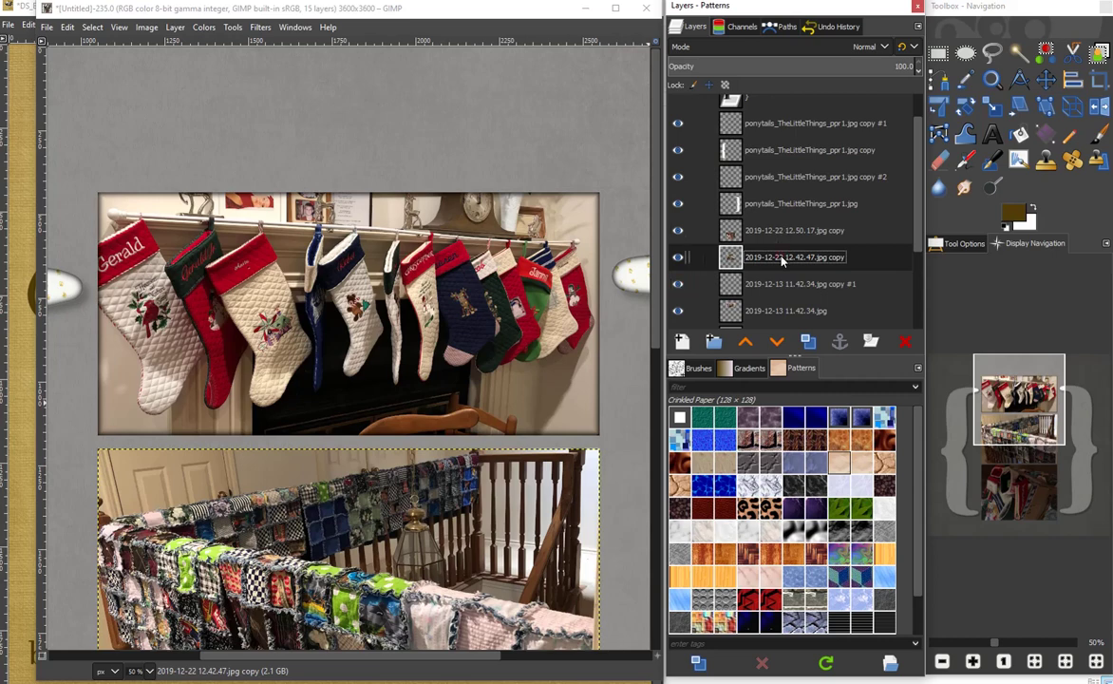
- Duplicate the quilt photo layer 2019-12-22 12.42.47.jpg copy and create a selection from the duplicate's alpha
{"action": "left_click_drag", "start_coordinate": [653, 239], "coordinate": [650, 330]}
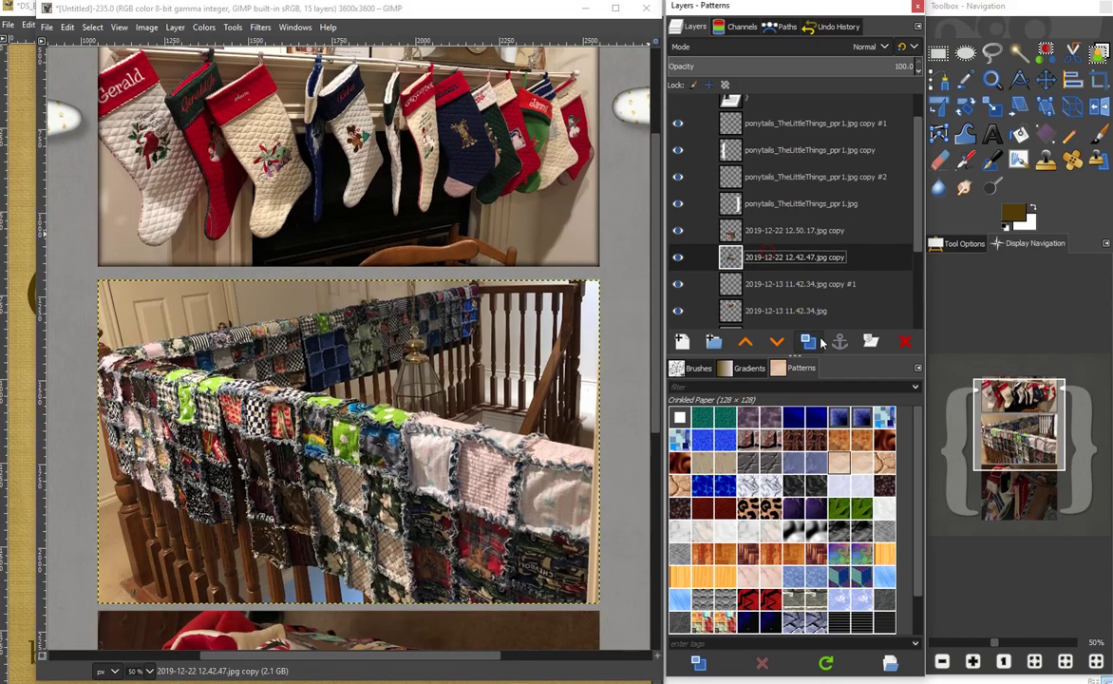
{"action": "key", "text": "shift+ctrl+d"}
{"action": "right_click", "coordinate": [790, 258]}
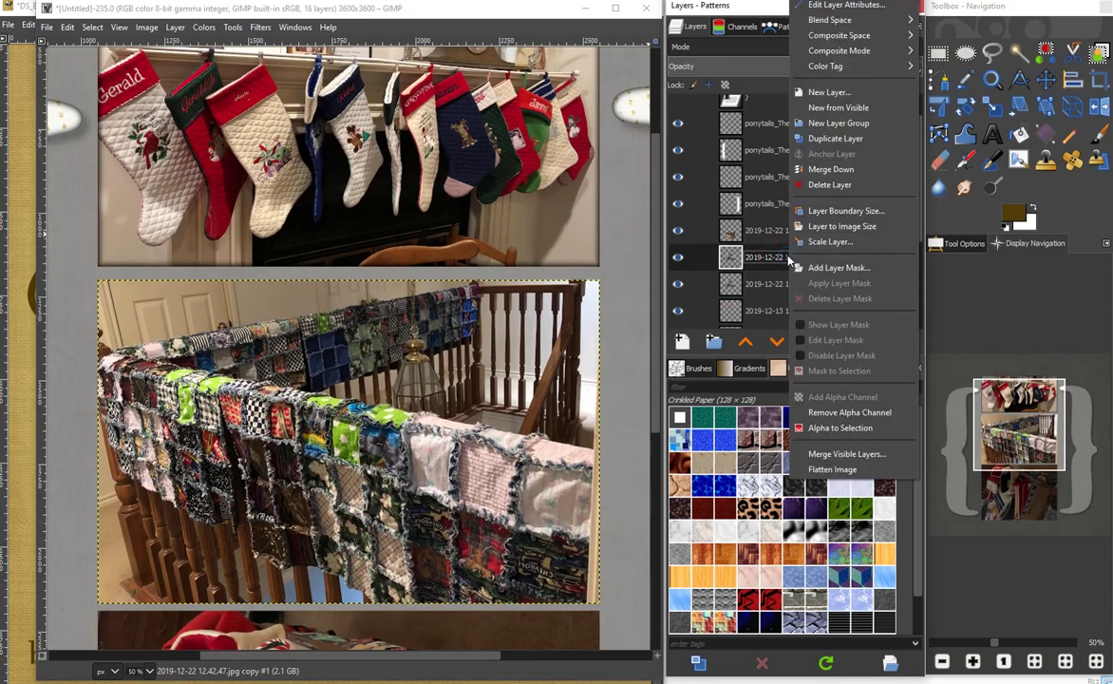
{"action": "left_click", "coordinate": [842, 429]}
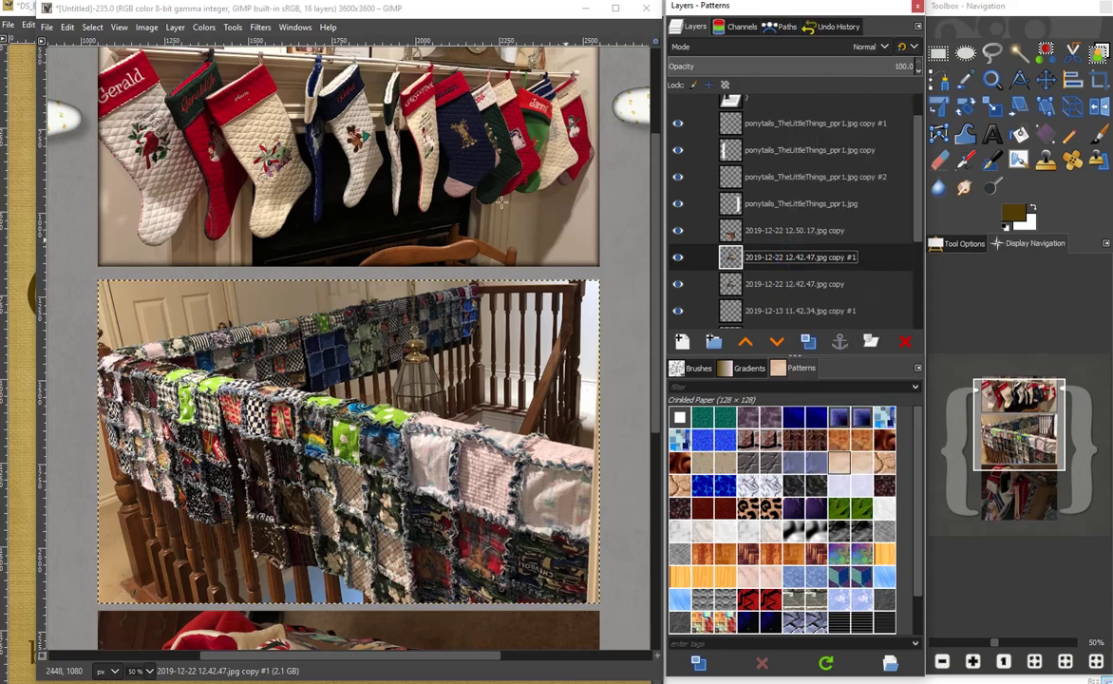
- Feather the selection around the quilt photo by 25 px
{"action": "left_click", "coordinate": [93, 27]}
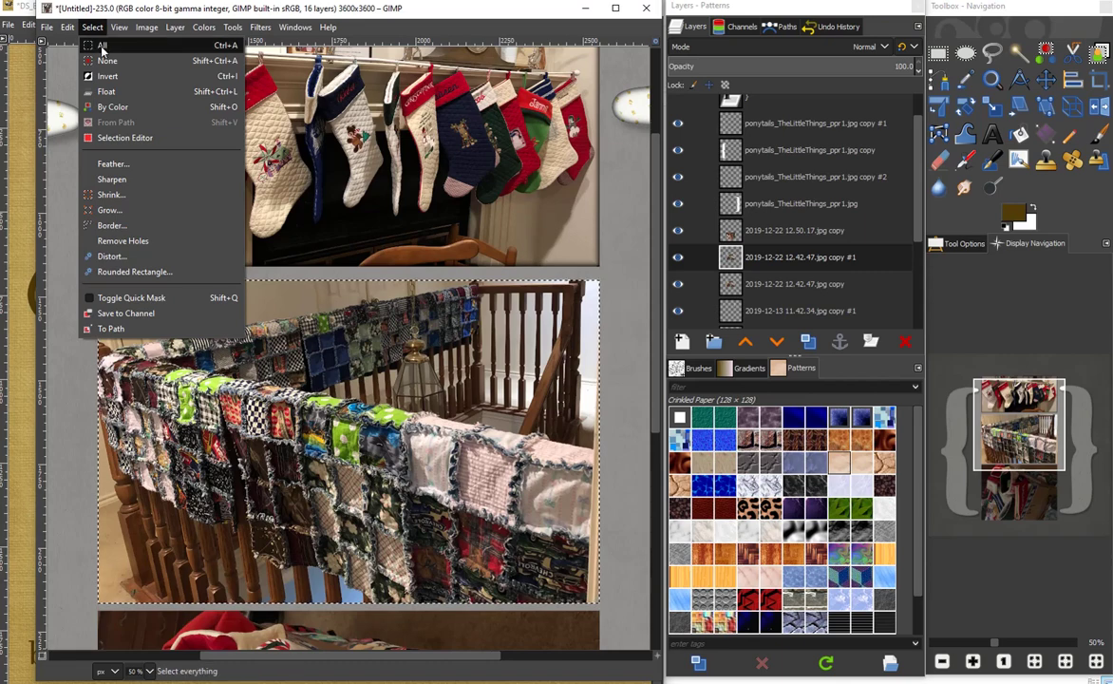
{"action": "left_click", "coordinate": [112, 164]}
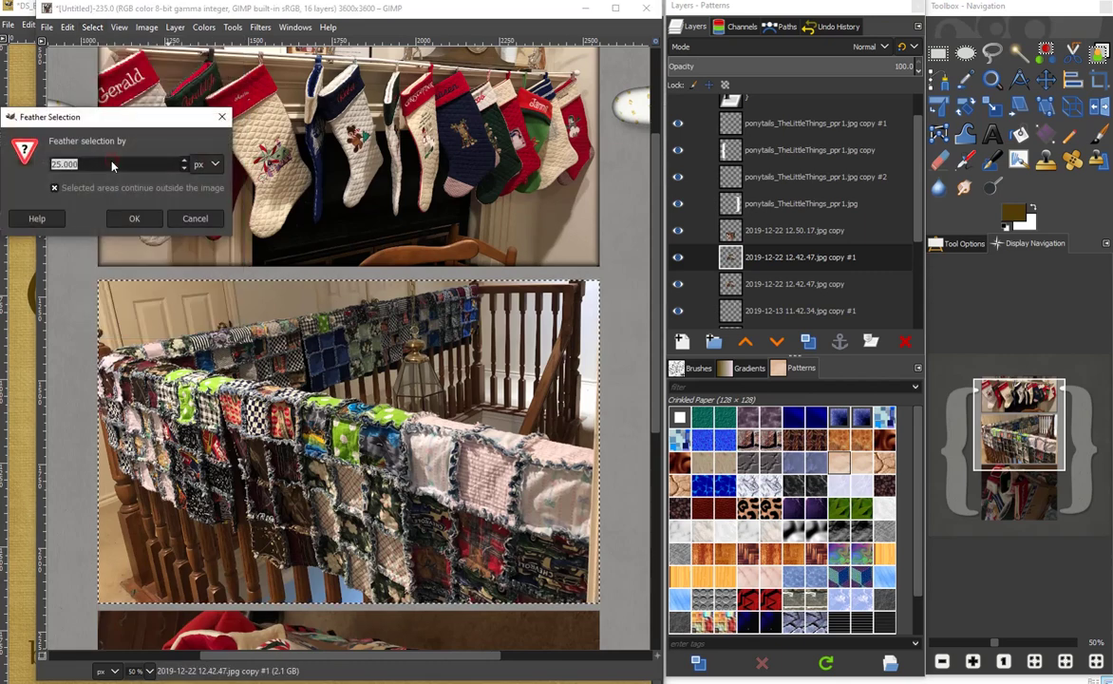
{"action": "left_click", "coordinate": [129, 215]}
- Shrink the quilt photo selection by 10 px and clear the selected area of the duplicate layer
{"action": "left_click", "coordinate": [92, 28]}
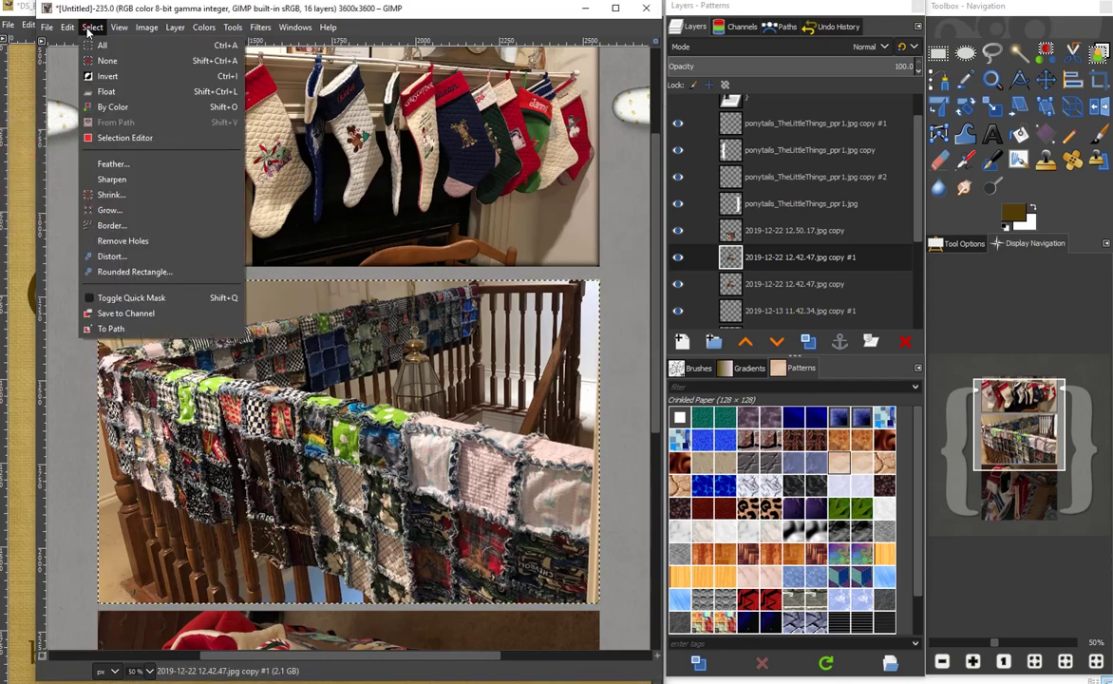
{"action": "left_click", "coordinate": [110, 195]}
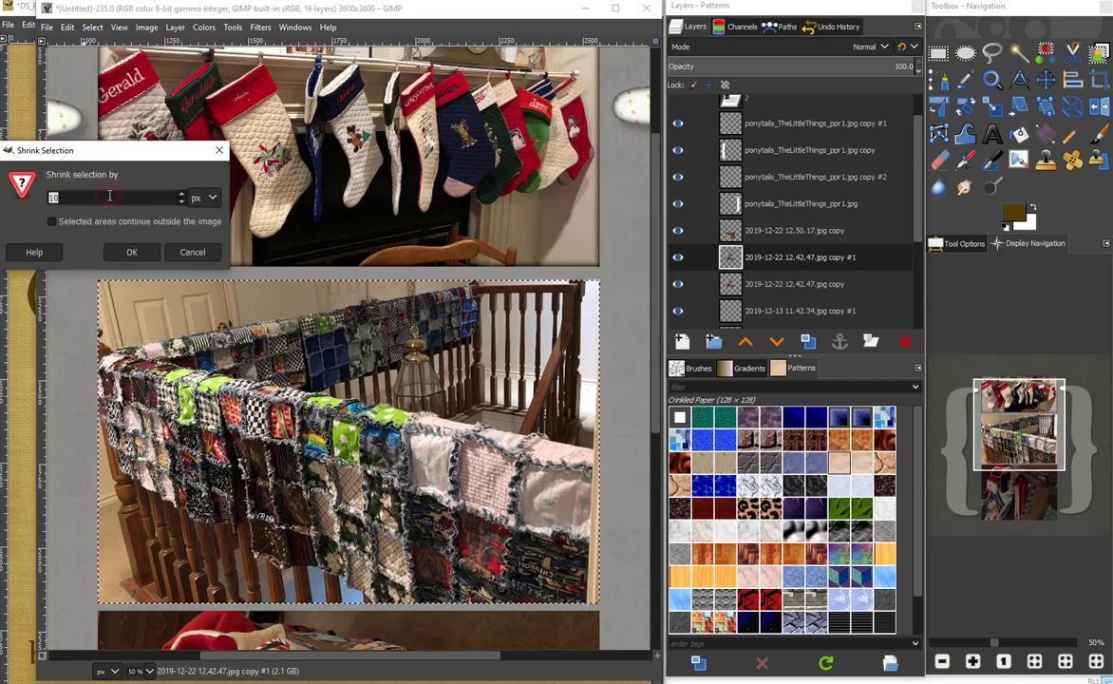
{"action": "left_click", "coordinate": [132, 252]}
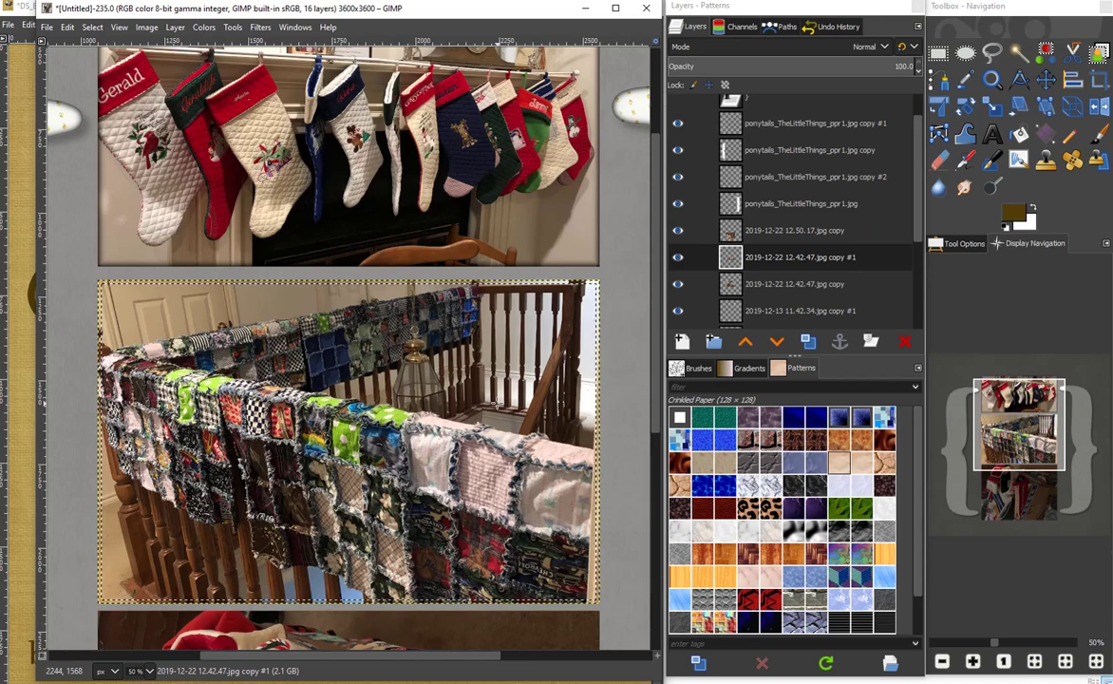
- Set the duplicated quilt layer's blend mode to Difference
{"action": "left_click", "coordinate": [760, 48]}
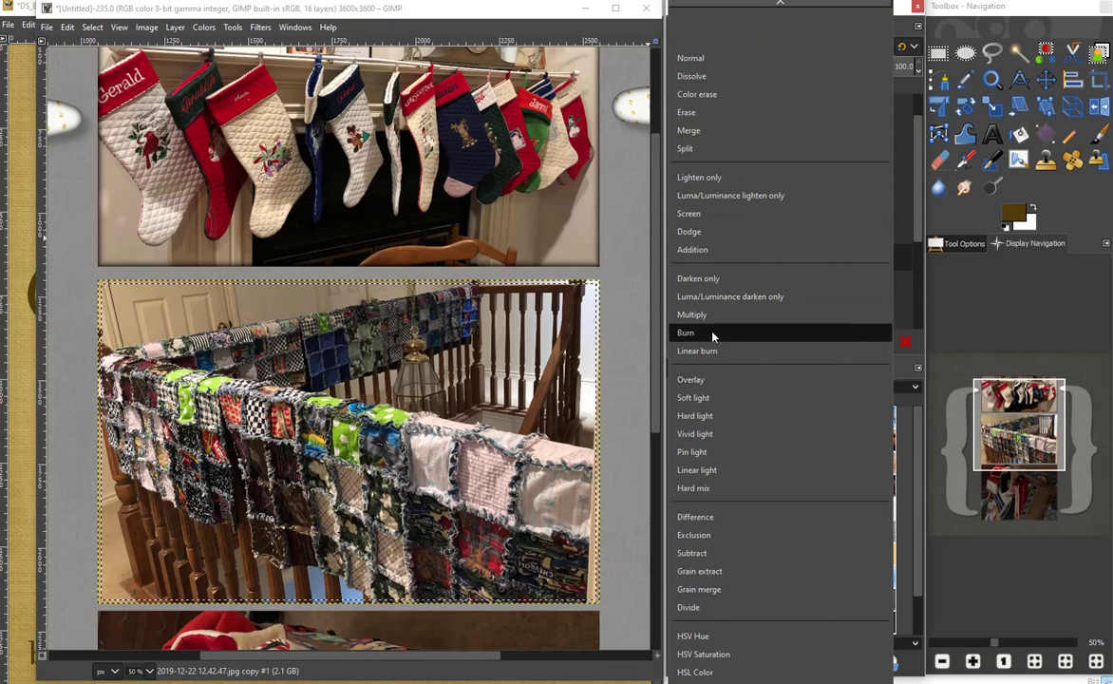
{"action": "left_click", "coordinate": [709, 517]}
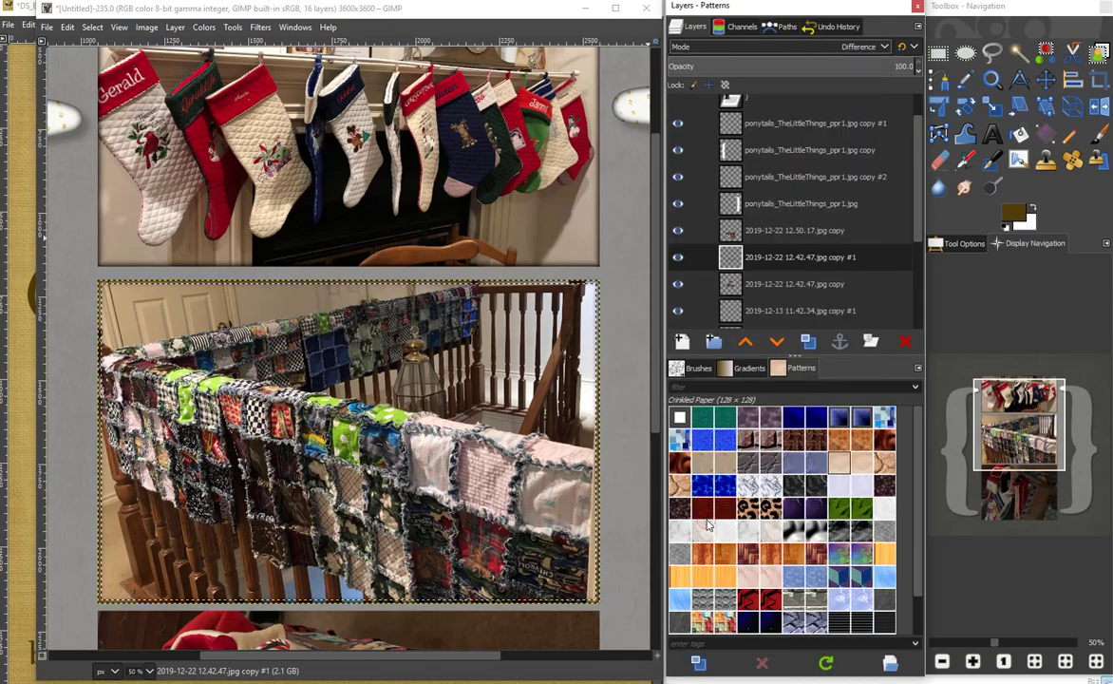
- Duplicate the bottom photo layer 2019-12-22 12.50.17.jpg copy and create a selection from the duplicate's alpha
{"action": "left_click", "coordinate": [798, 231]}
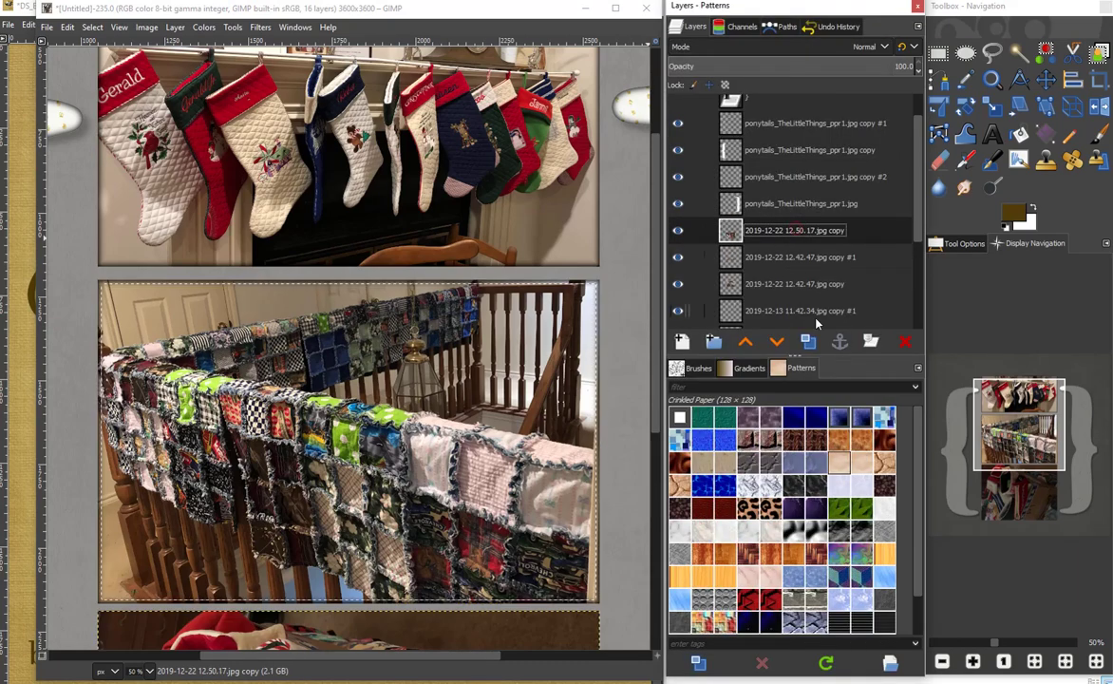
{"action": "left_click", "coordinate": [809, 342]}
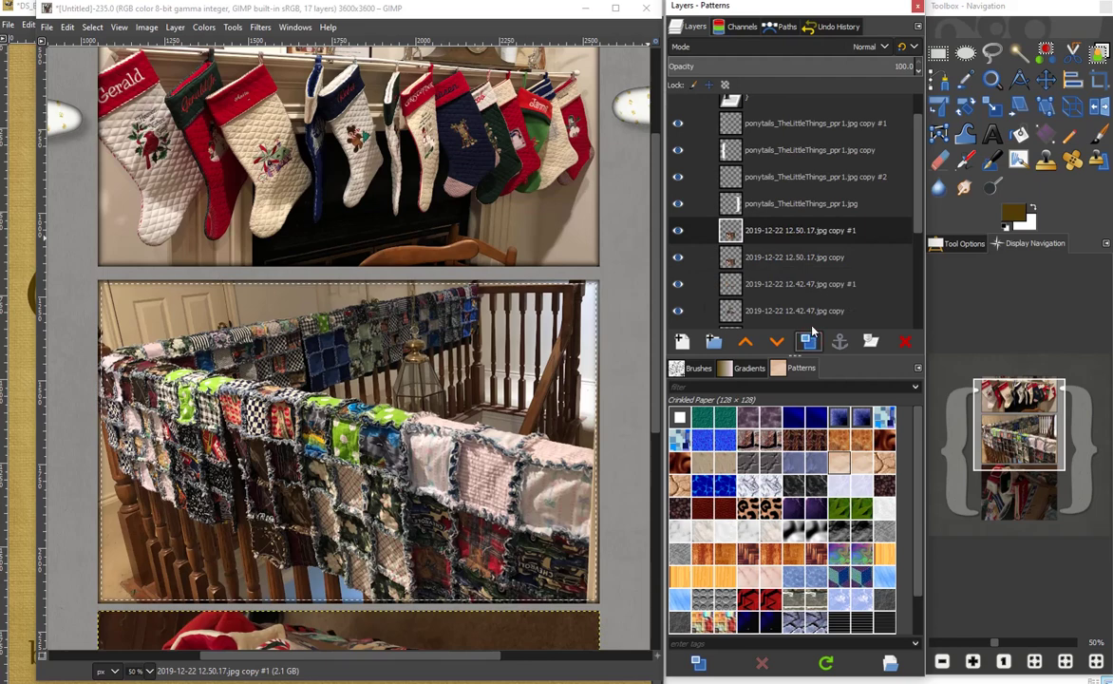
{"action": "right_click", "coordinate": [797, 236]}
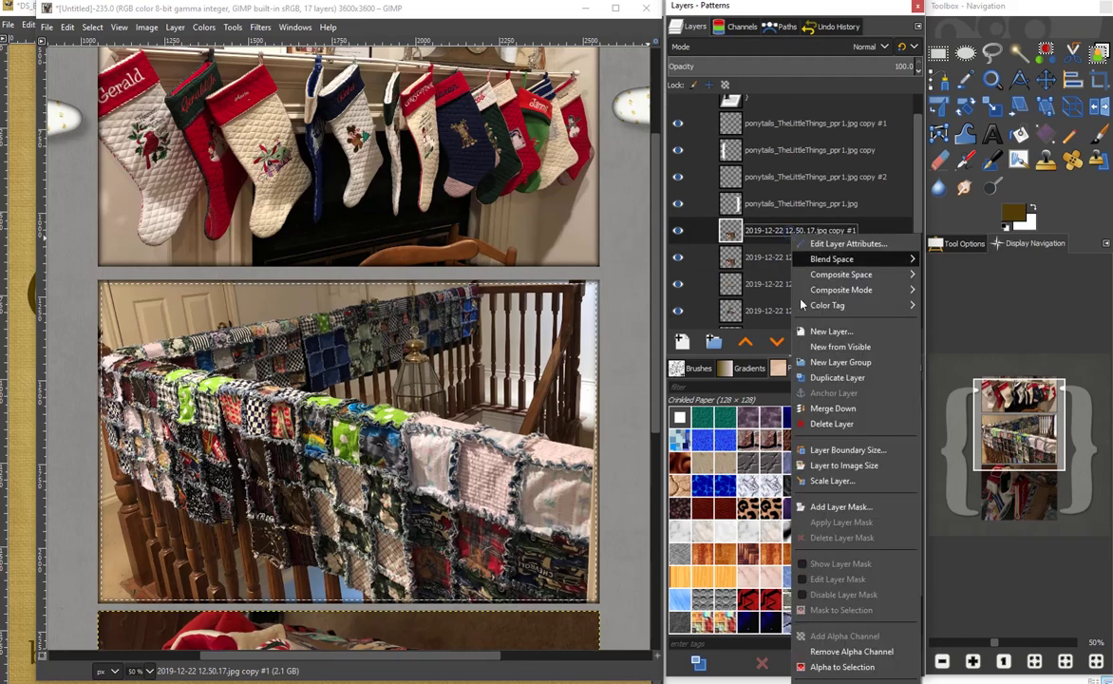
{"action": "left_click", "coordinate": [818, 667]}
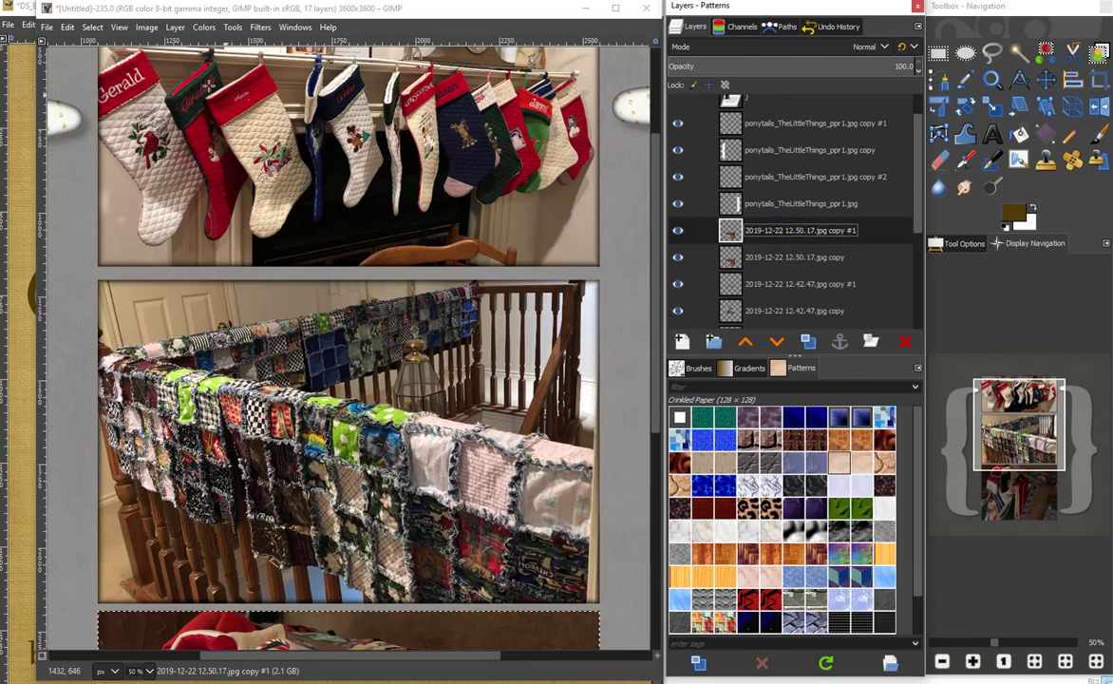
- Feather the selection around the bottom photo by 25 px
{"action": "left_click", "coordinate": [95, 27]}
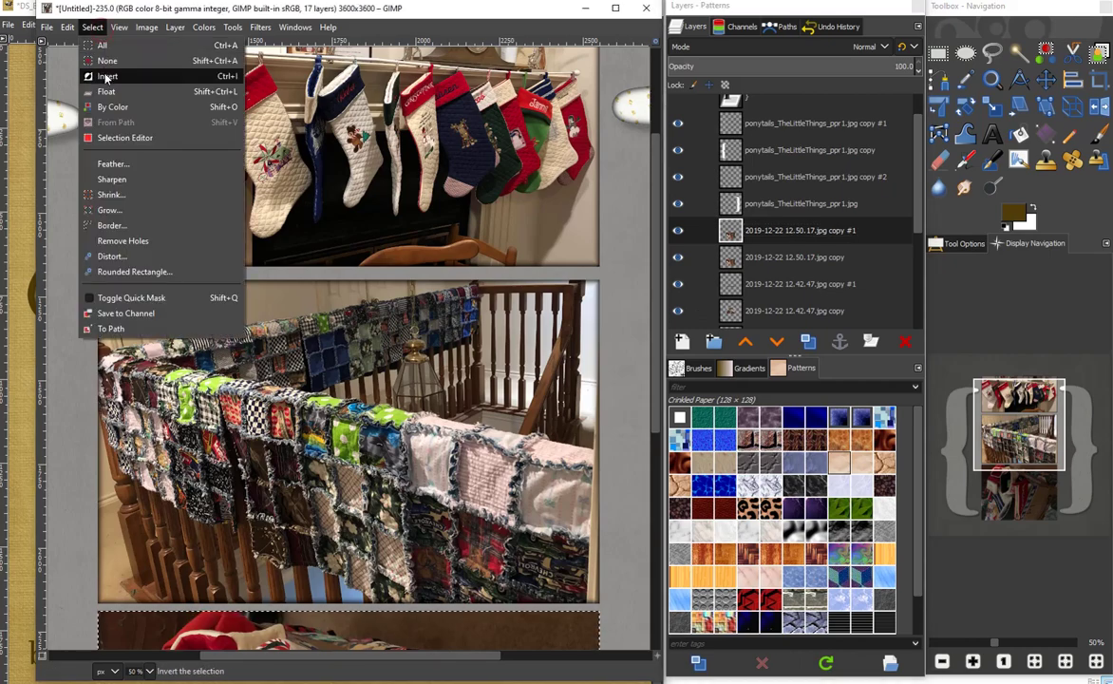
{"action": "left_click", "coordinate": [106, 150]}
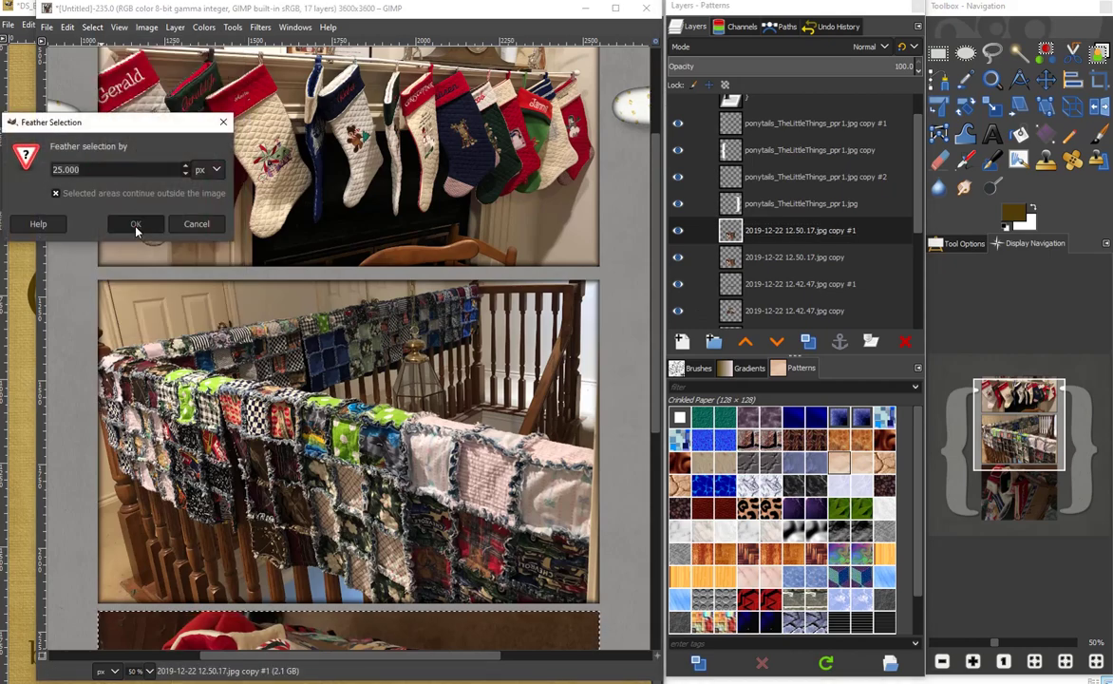
{"action": "left_click", "coordinate": [135, 221]}
- Shrink the bottom photo selection by 10 px and clear the selected area of its duplicate layer
{"action": "left_click", "coordinate": [92, 27]}
{"action": "left_click", "coordinate": [130, 195]}
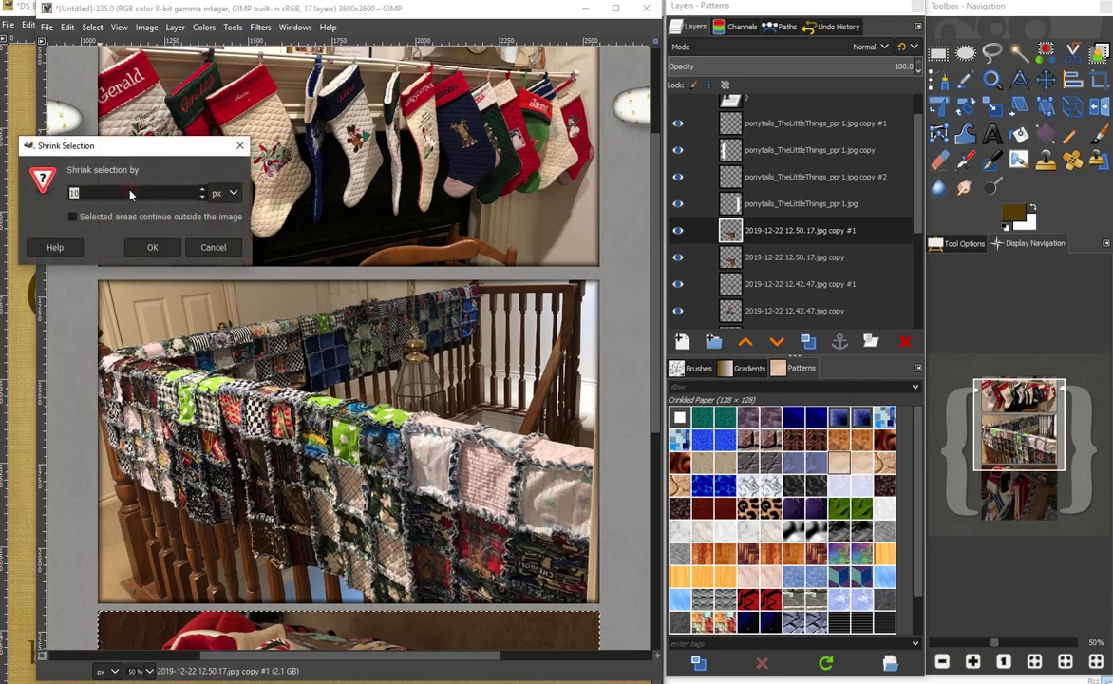
{"action": "left_click", "coordinate": [152, 248]}
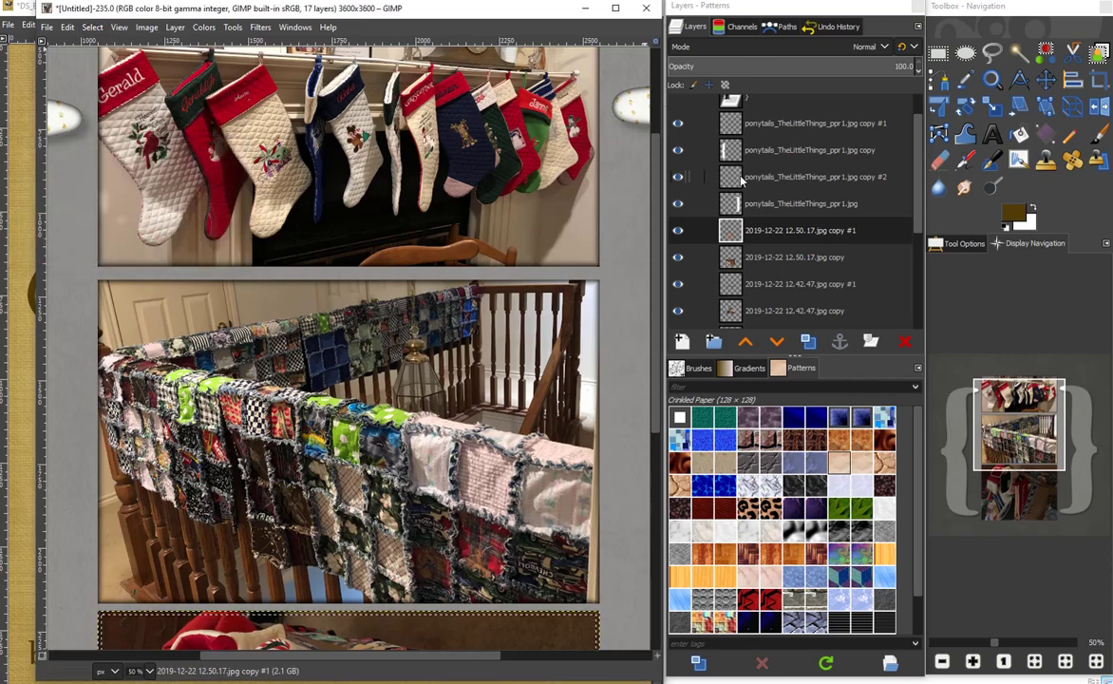
- Set the blend mode of the bottom photo's duplicate layer to Difference and check its edges
{"action": "left_click", "coordinate": [734, 49]}
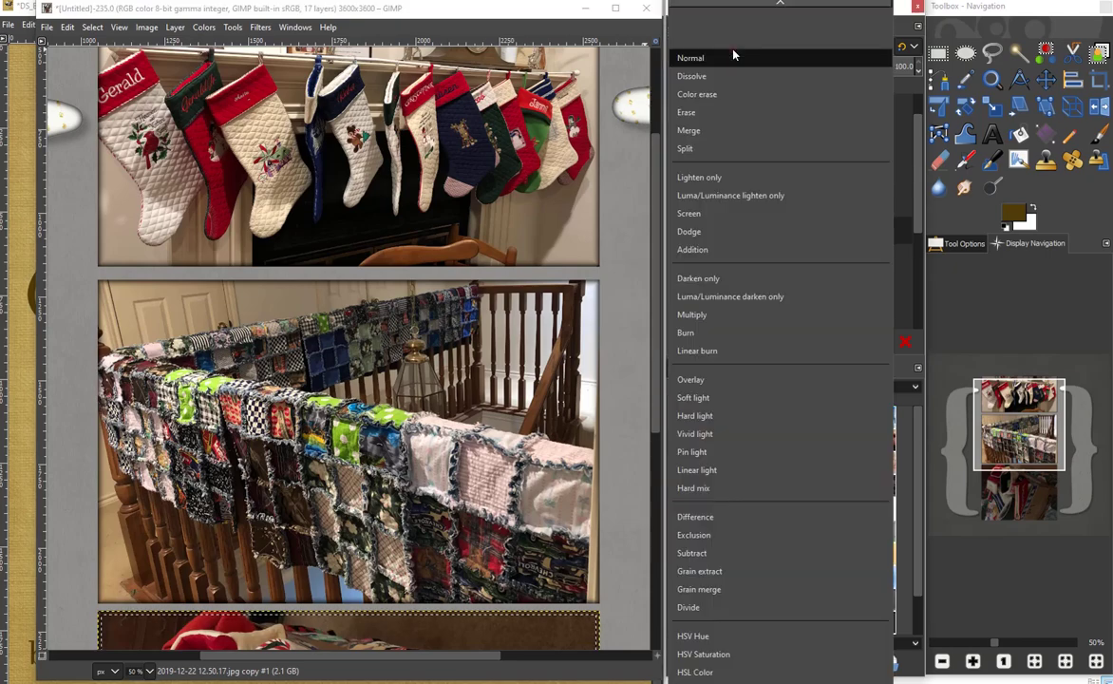
{"action": "left_click", "coordinate": [695, 517]}
{"action": "scroll", "coordinate": [597, 604], "scroll_direction": "down", "scroll_amount": 5}
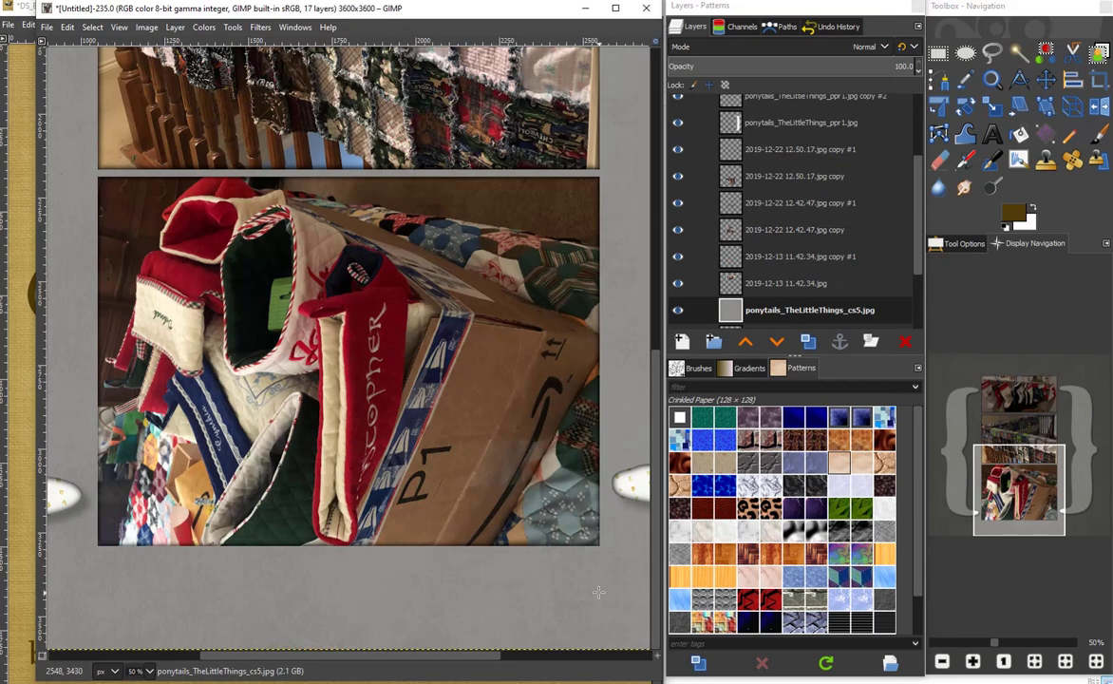
- Set the opacity of the stockings photo's edge layer, 2019-12-13 11.42.34.jpg copy #1, to 92
{"action": "scroll", "coordinate": [598, 591], "scroll_direction": "up", "scroll_amount": 6}
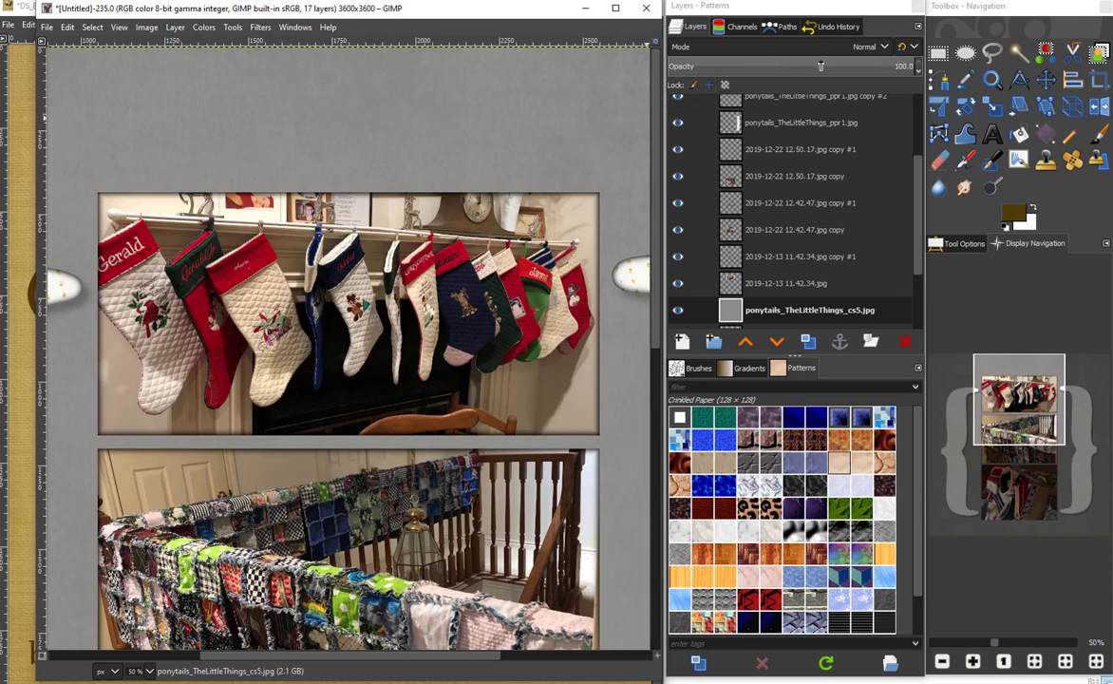
{"action": "left_click", "coordinate": [798, 204]}
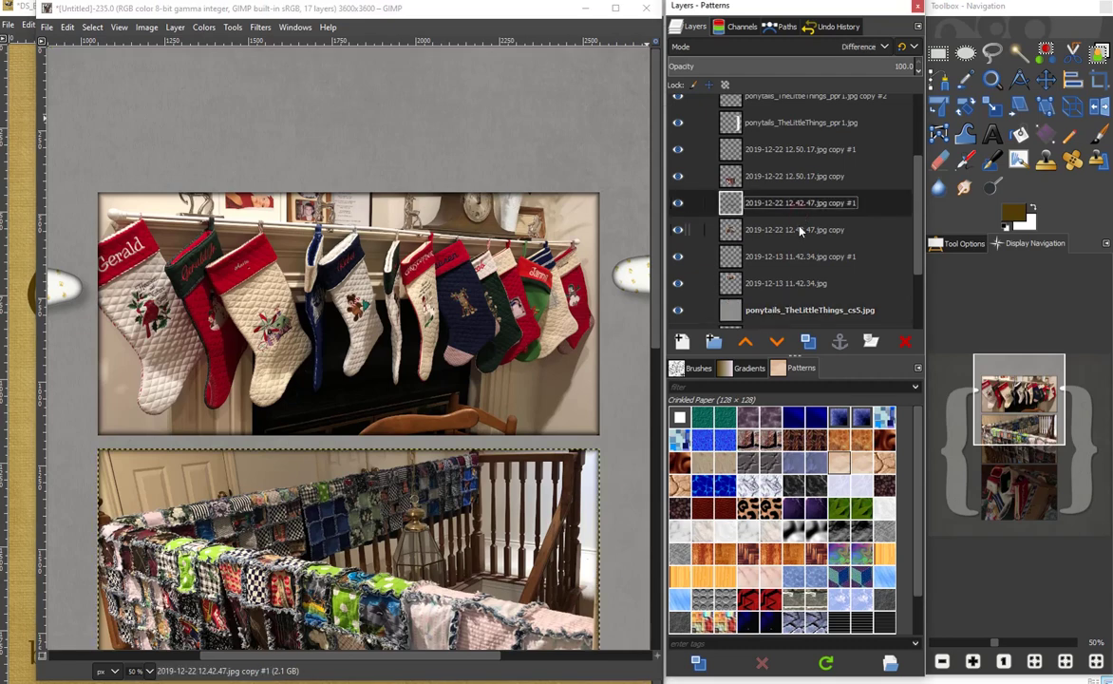
{"action": "left_click", "coordinate": [786, 258]}
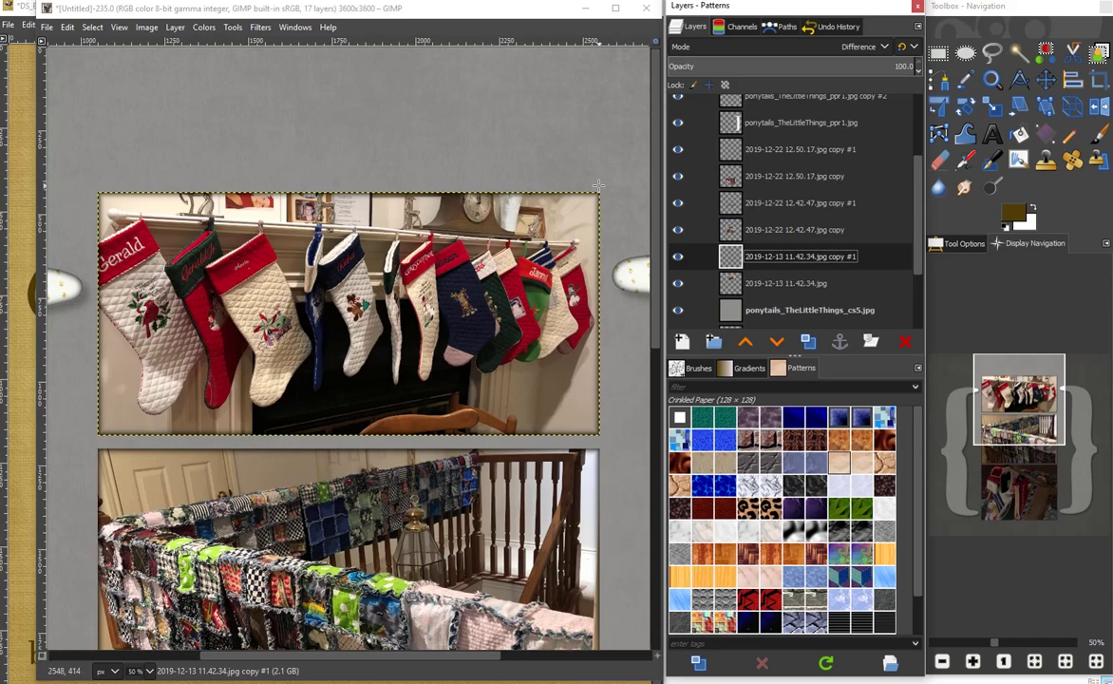
{"action": "left_click", "coordinate": [804, 66]}
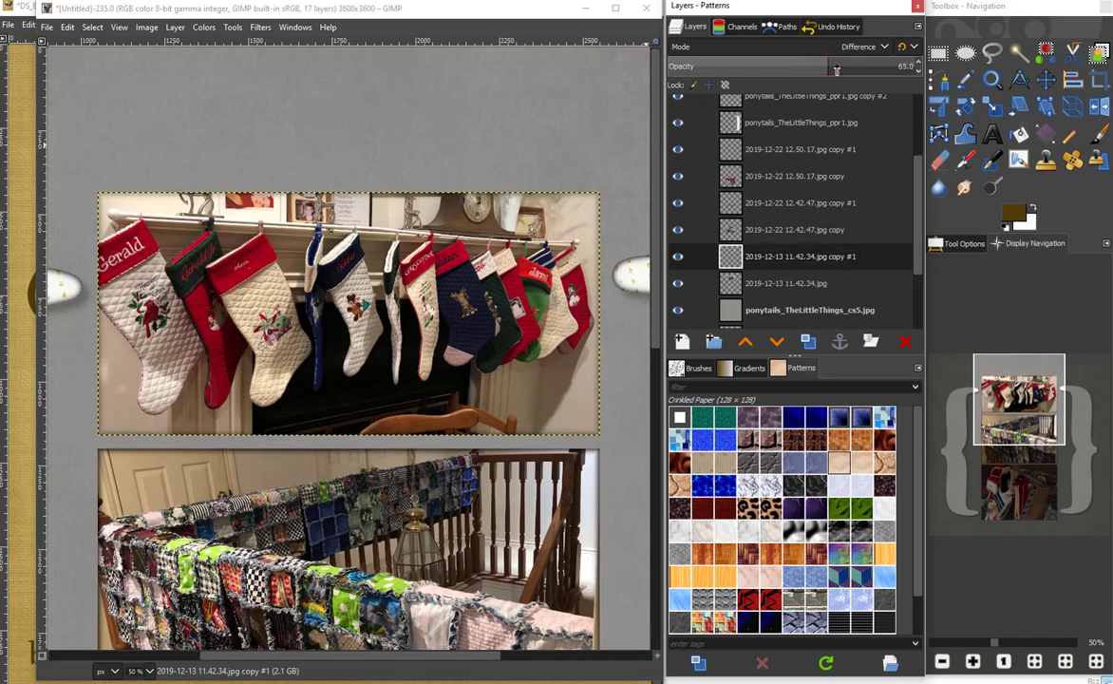
{"action": "type", "text": "92"}
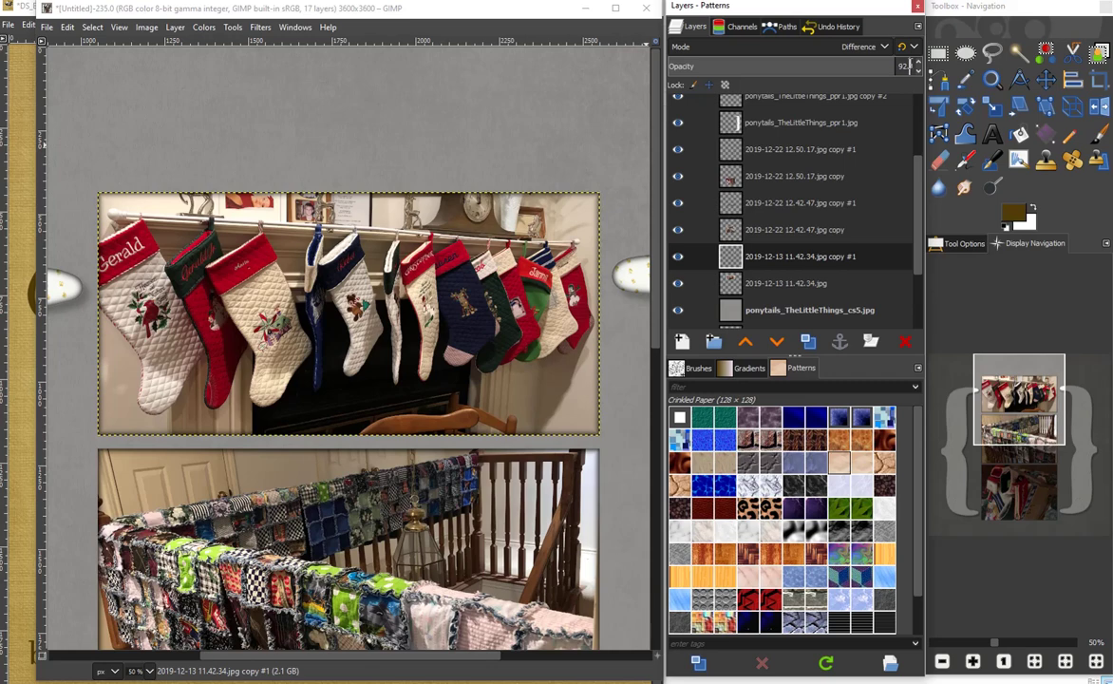